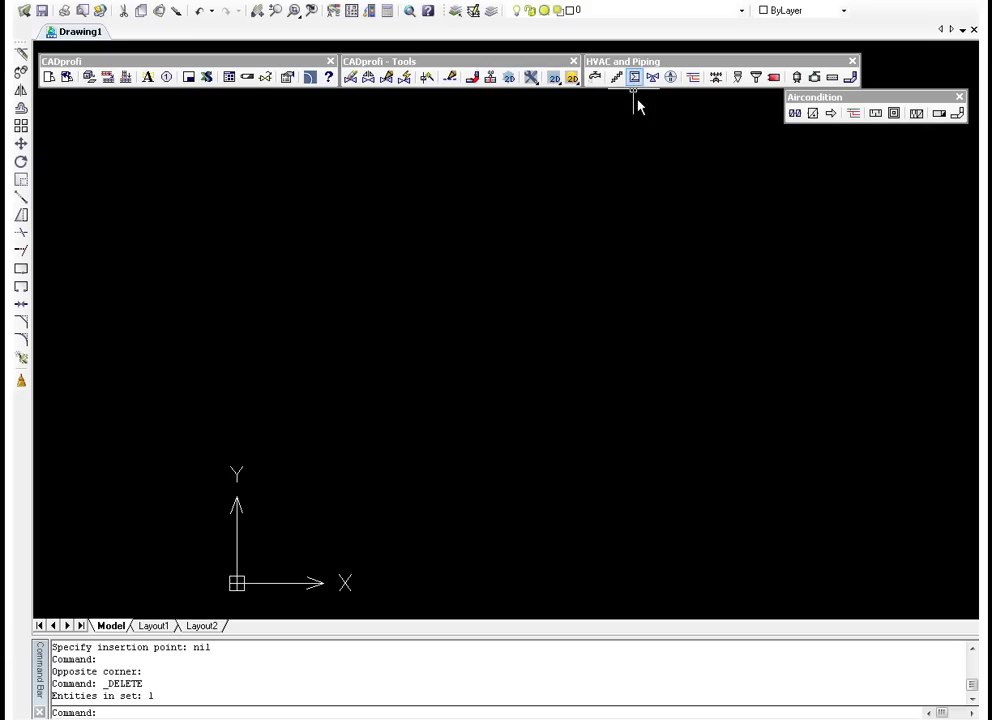
Step: Insert a boiler symbol at the lower left of the empty drawing
key("Return")
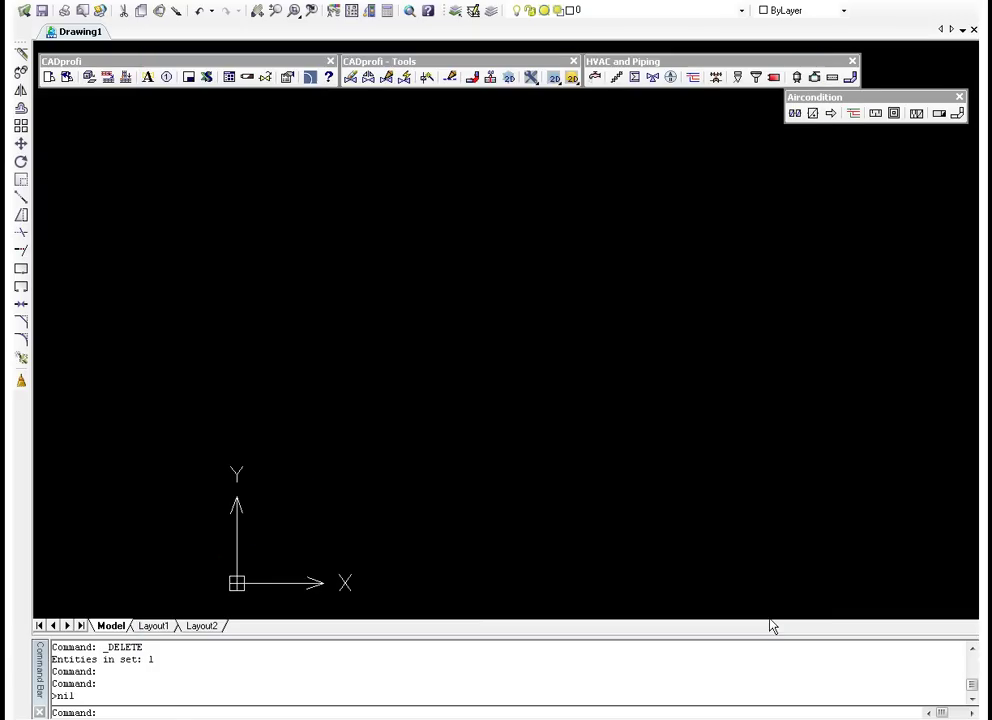
left_click(115, 600)
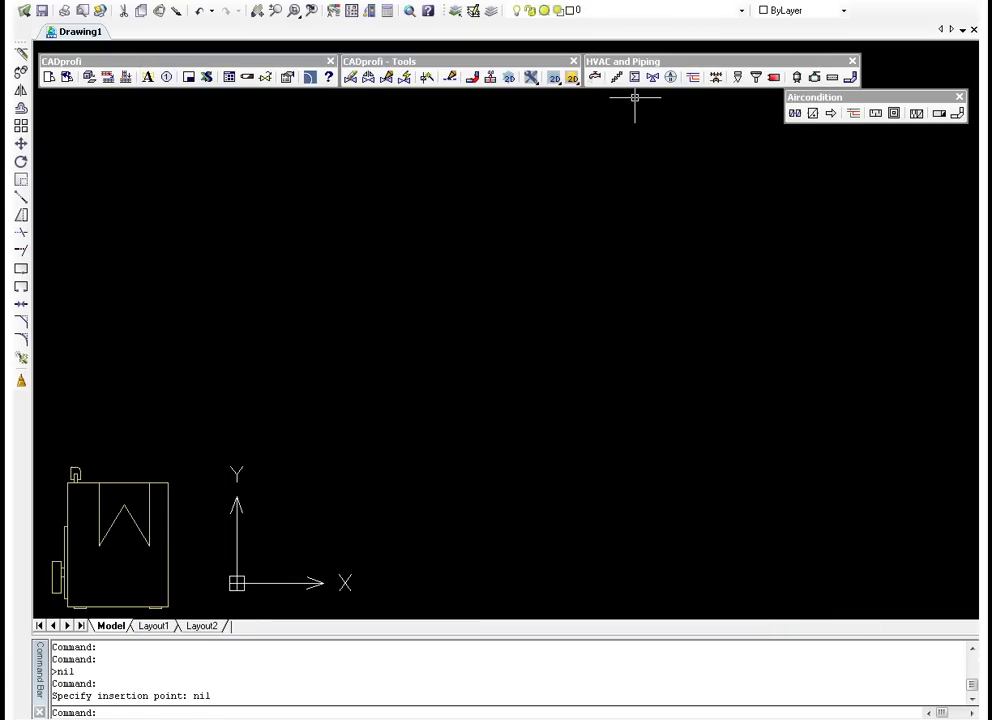
Step: Insert a vertical diaphragm extension tank beside the boiler, then start placing the distributor
key("Return")
type("cpx")
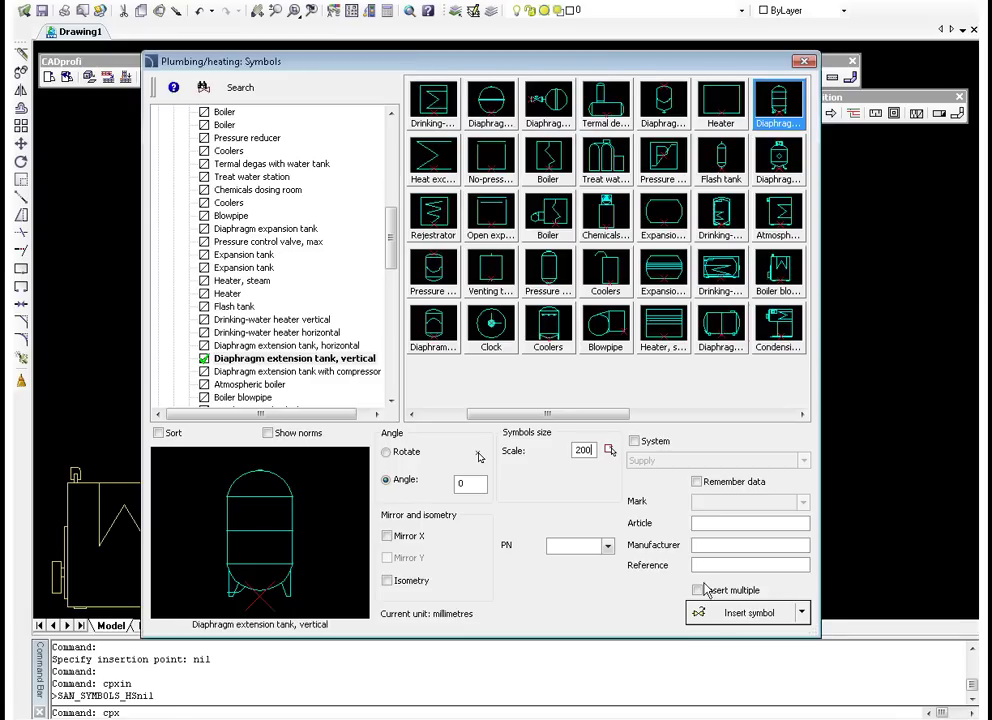
key("Return")
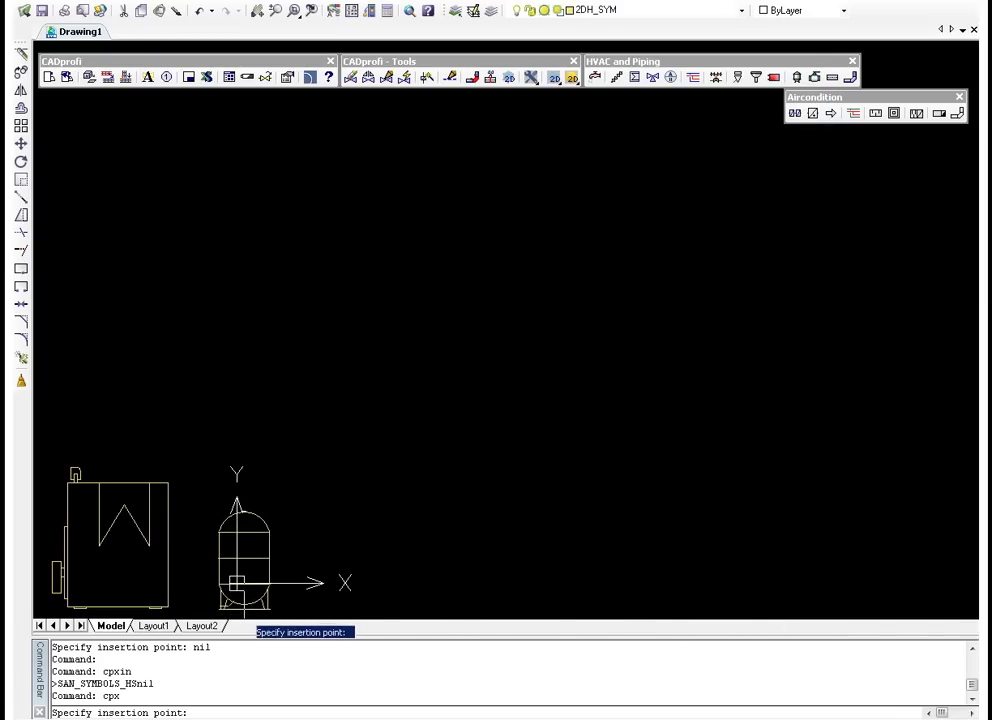
key("Return")
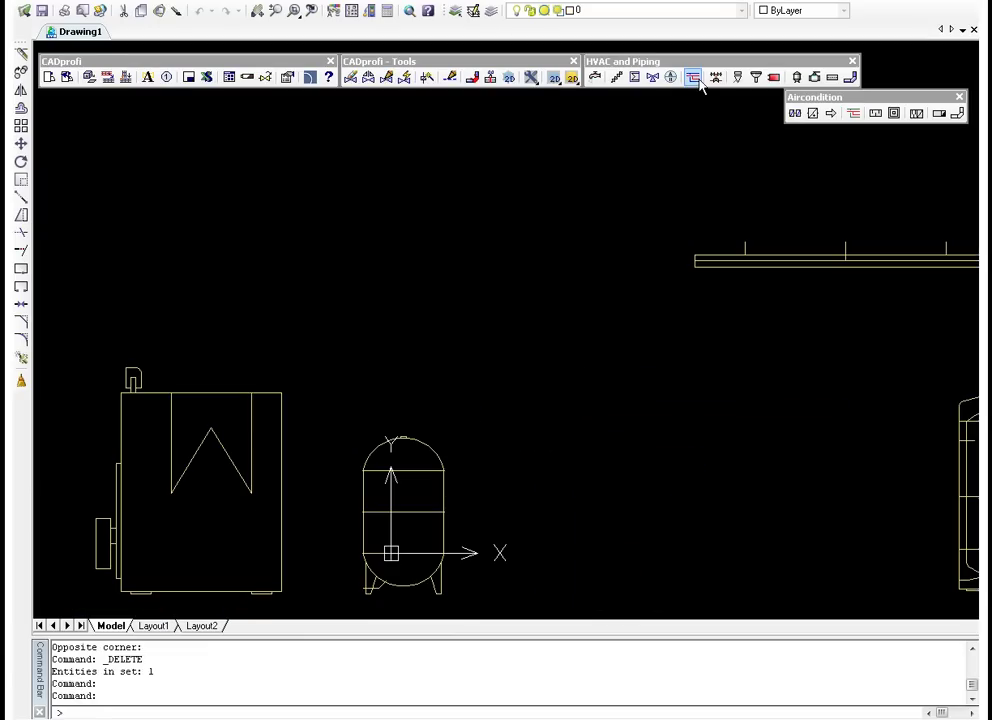
Step: Draw a pipe from the top of the boiler up and across to the distributor
left_click(251, 392)
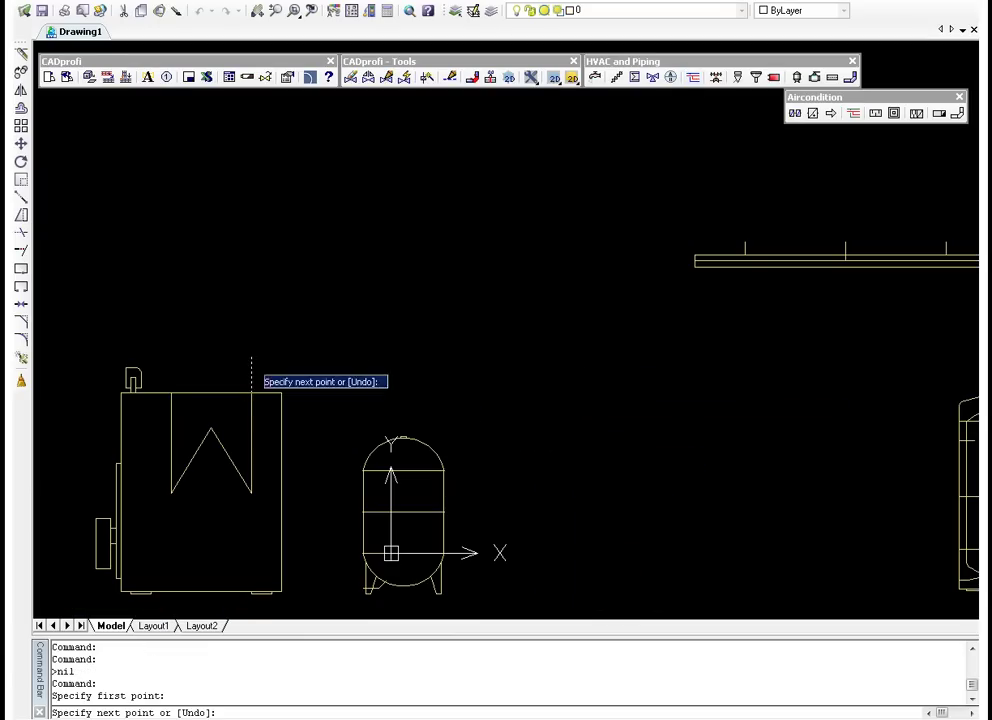
left_click(251, 256)
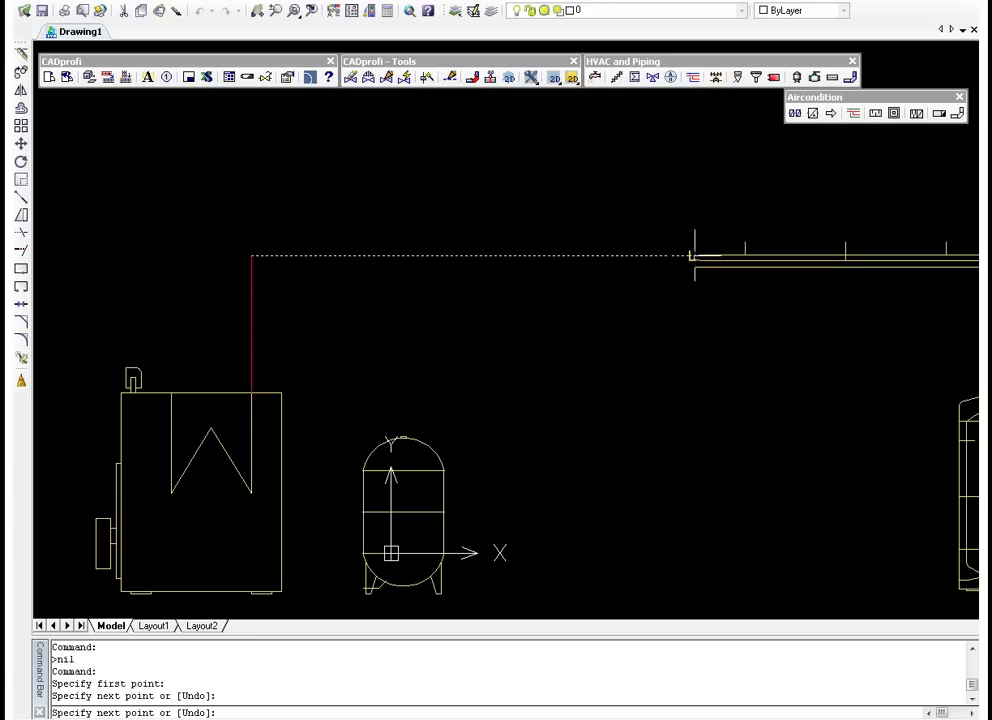
left_click(694, 255)
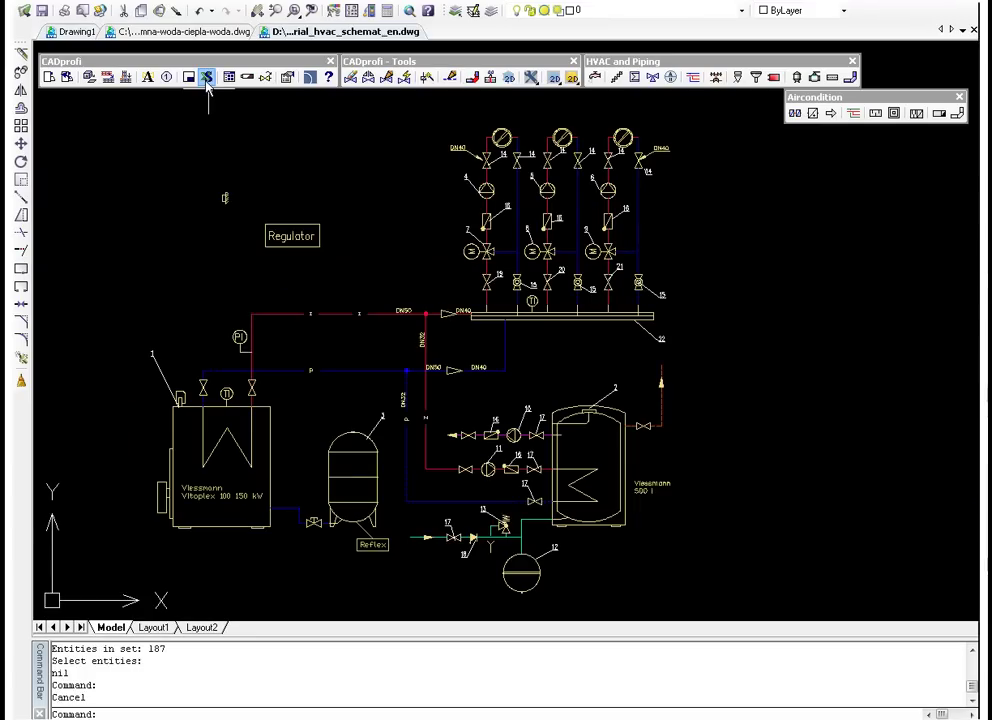
Step: Choose the 'Plumbing/heating - legend for symbols and lines' specification type
left_click(207, 80)
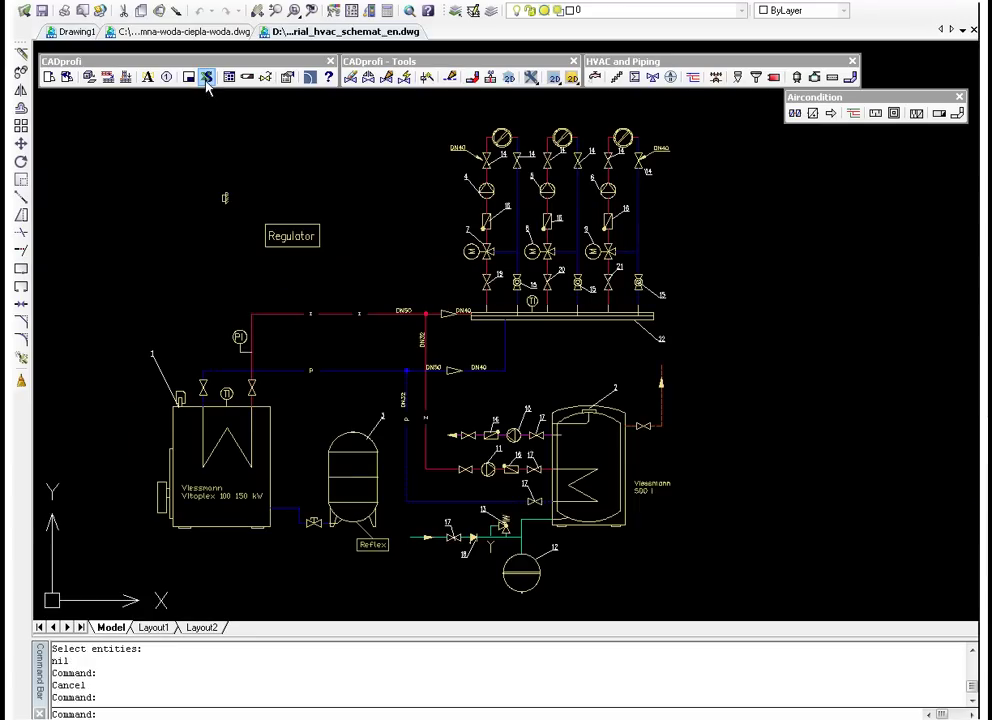
left_click(468, 206)
scroll(472, 300, "up", 2)
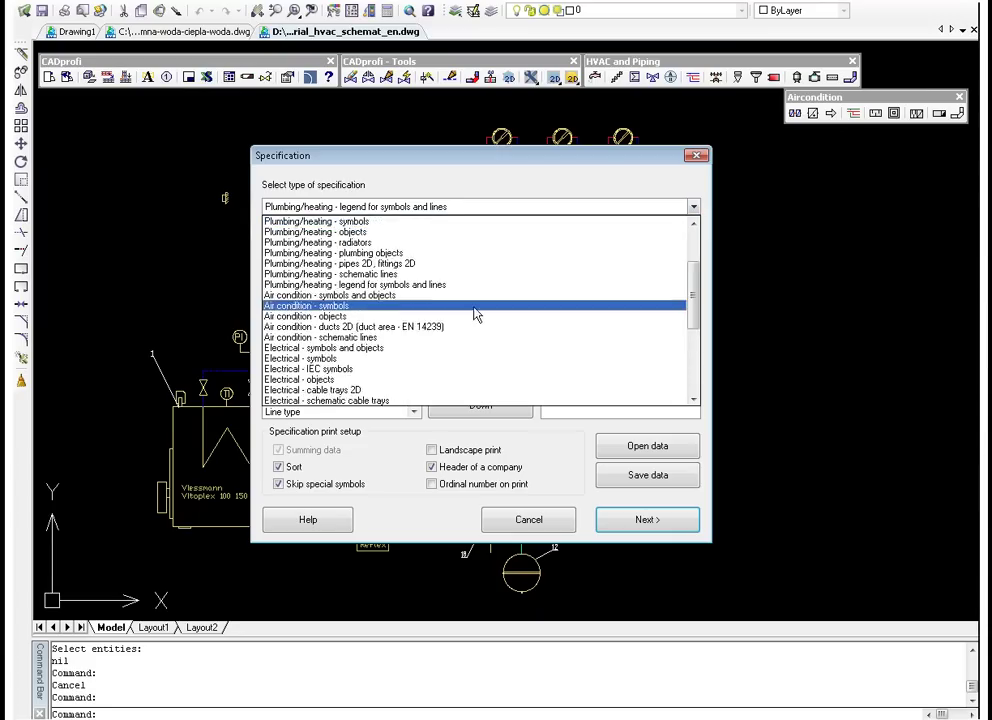
scroll(474, 315, "up", 2)
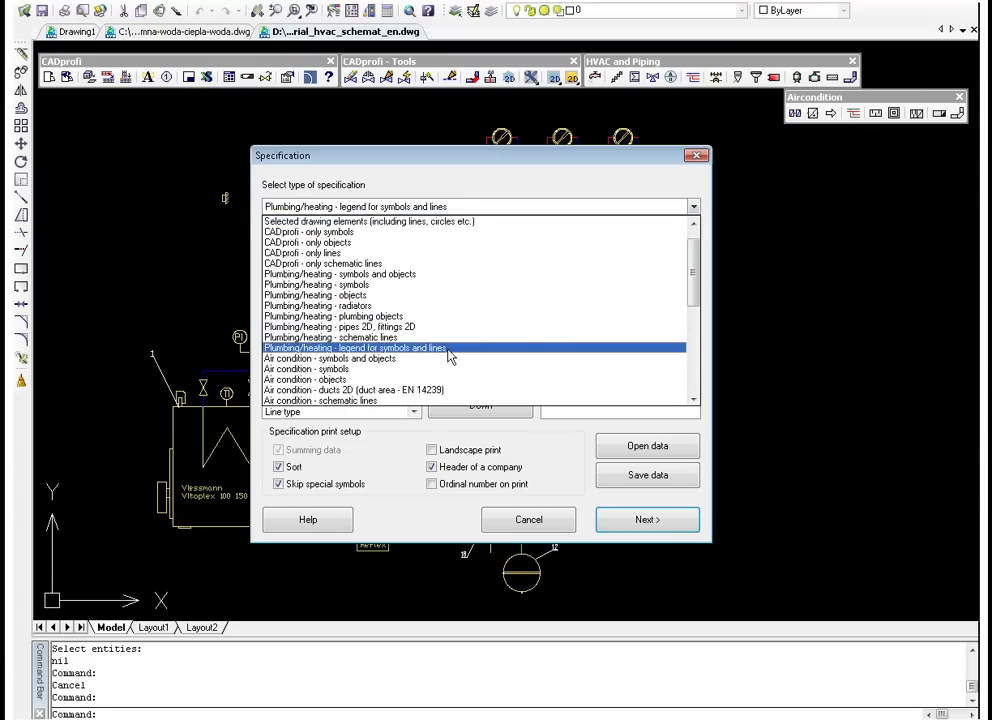
left_click(447, 350)
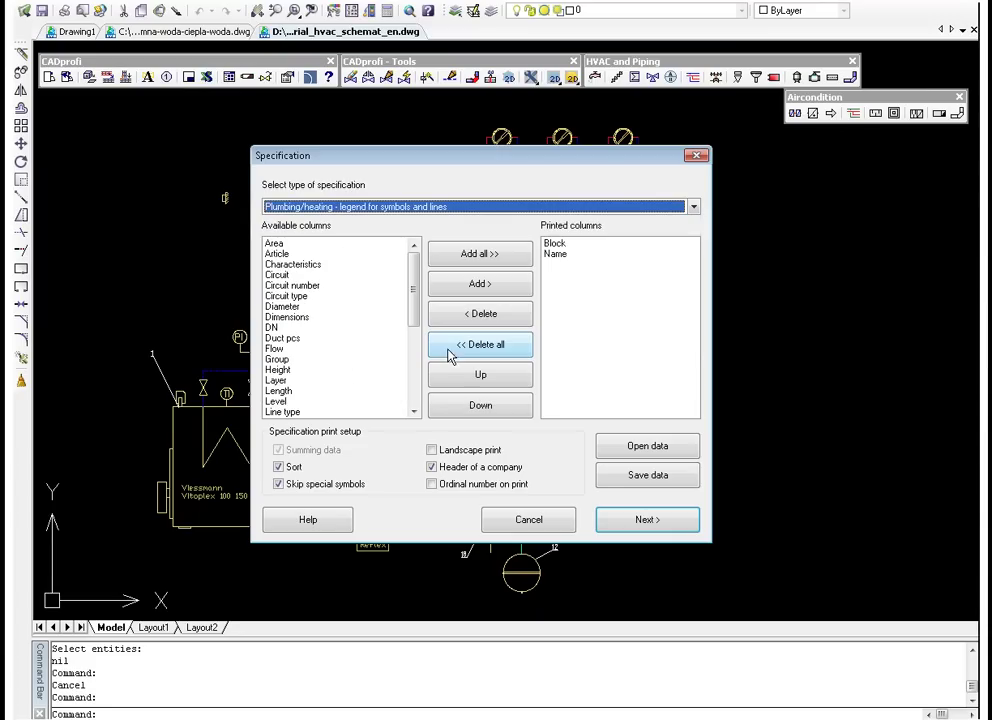
left_click(647, 520)
Step: Select all 187 schematic entities and place the legend table right of the schematic
left_click(752, 607)
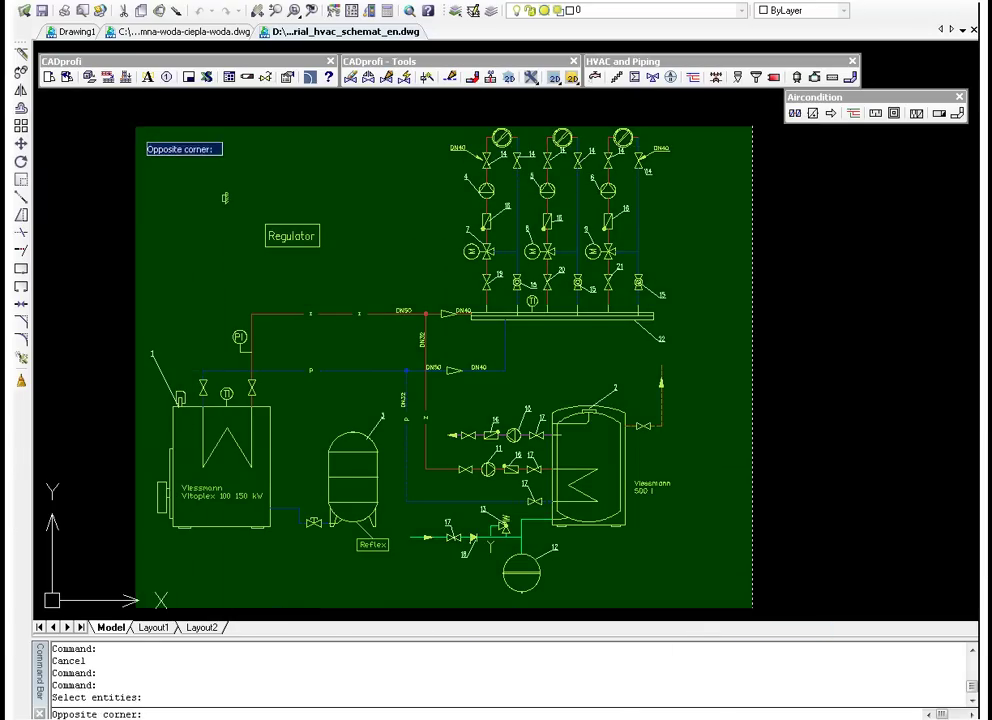
left_click(105, 112)
key("Return")
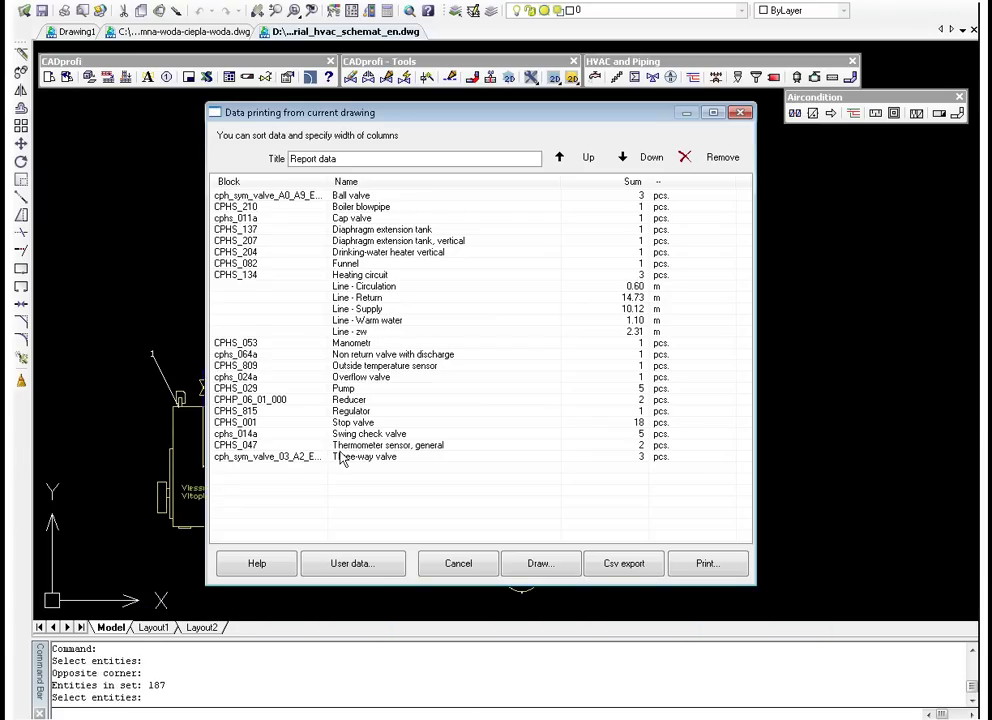
left_click(540, 563)
left_click(628, 520)
left_click(690, 212)
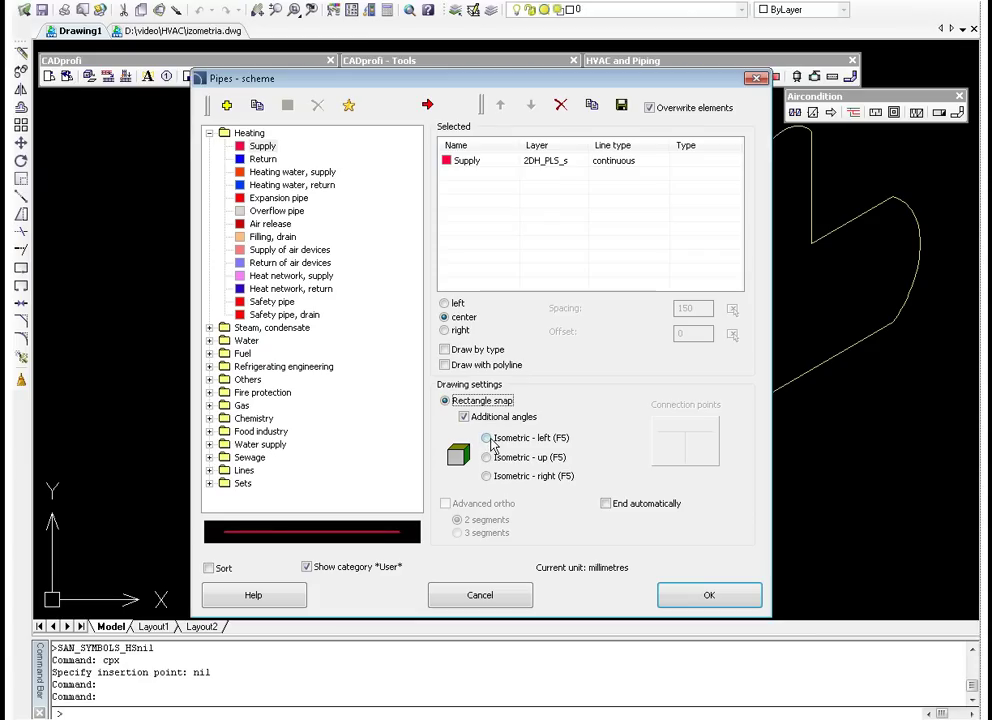
Step: Set the supply pipe to the isometric right plane and confirm the pipe settings
left_click(488, 439)
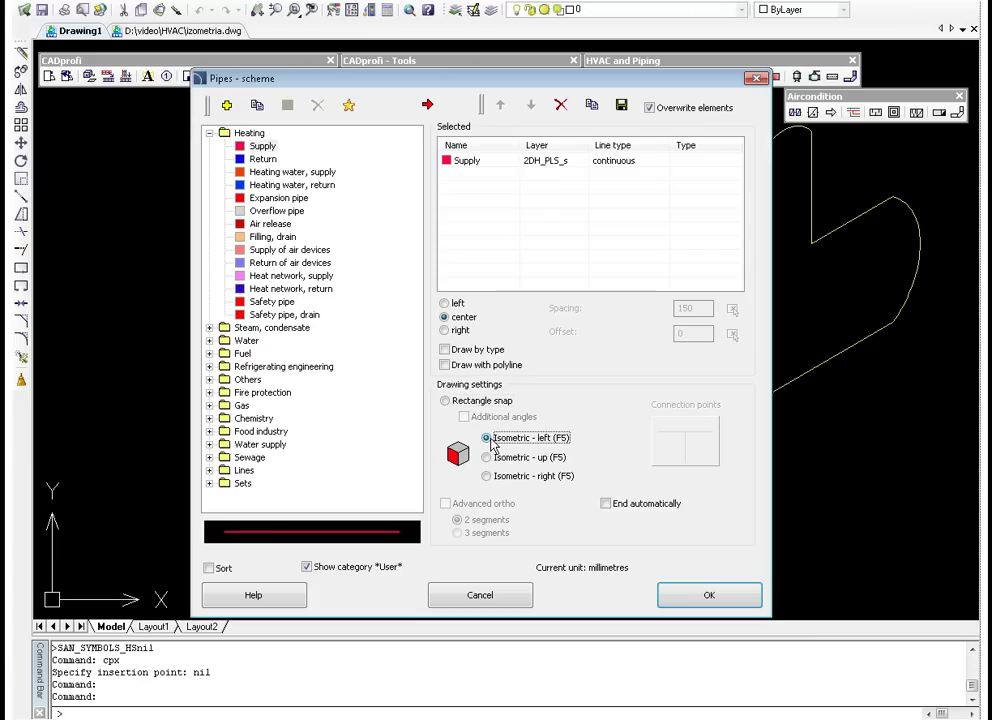
left_click(487, 458)
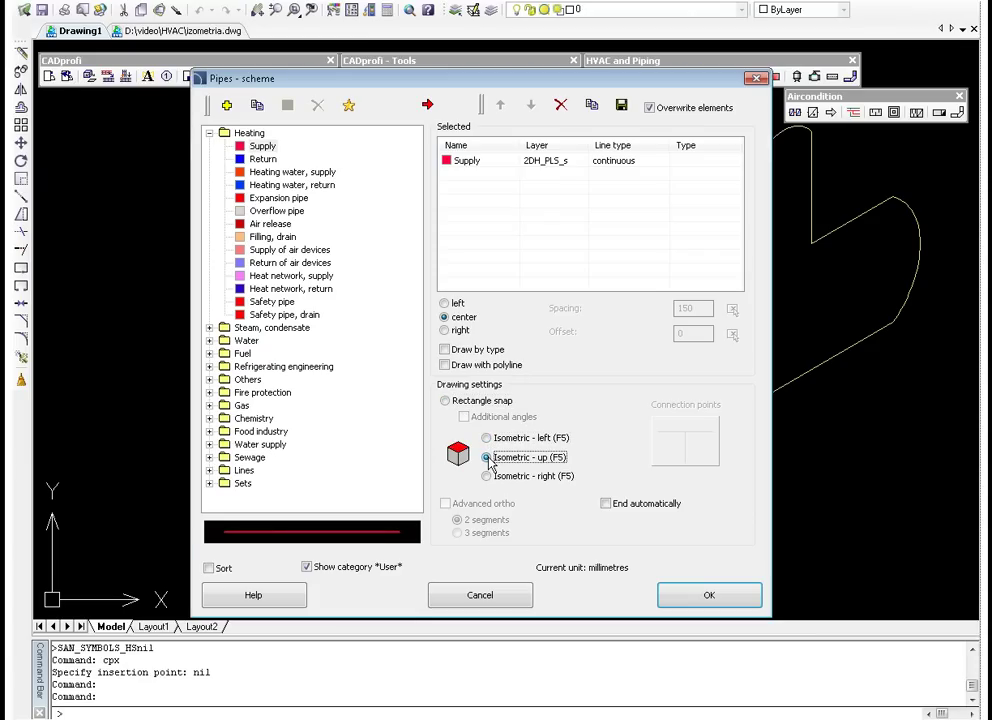
left_click(487, 477)
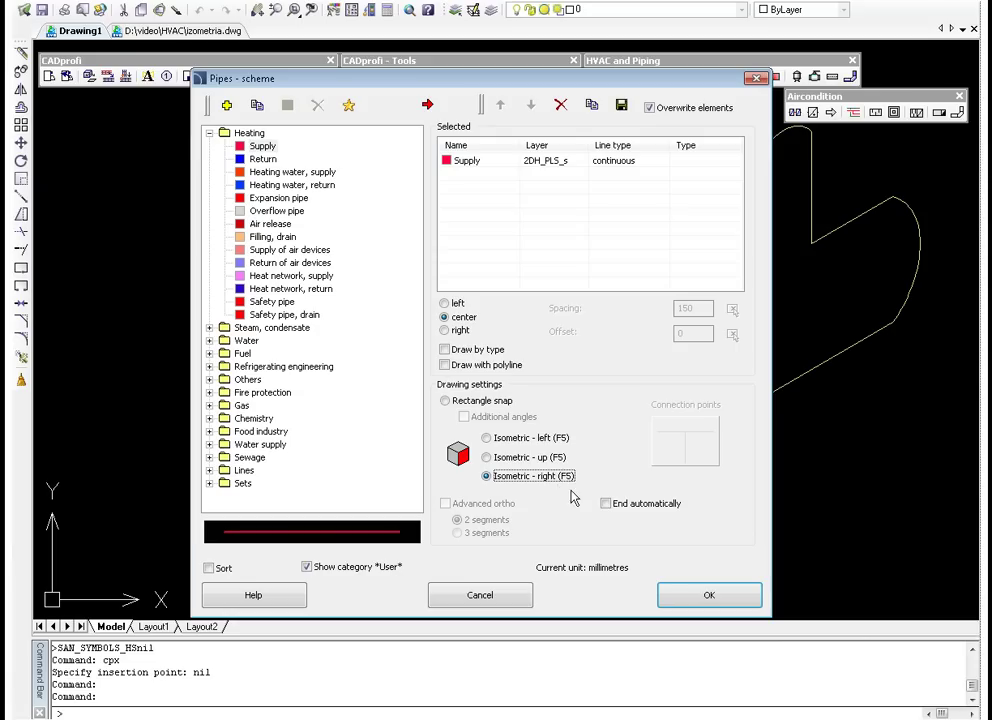
left_click(683, 598)
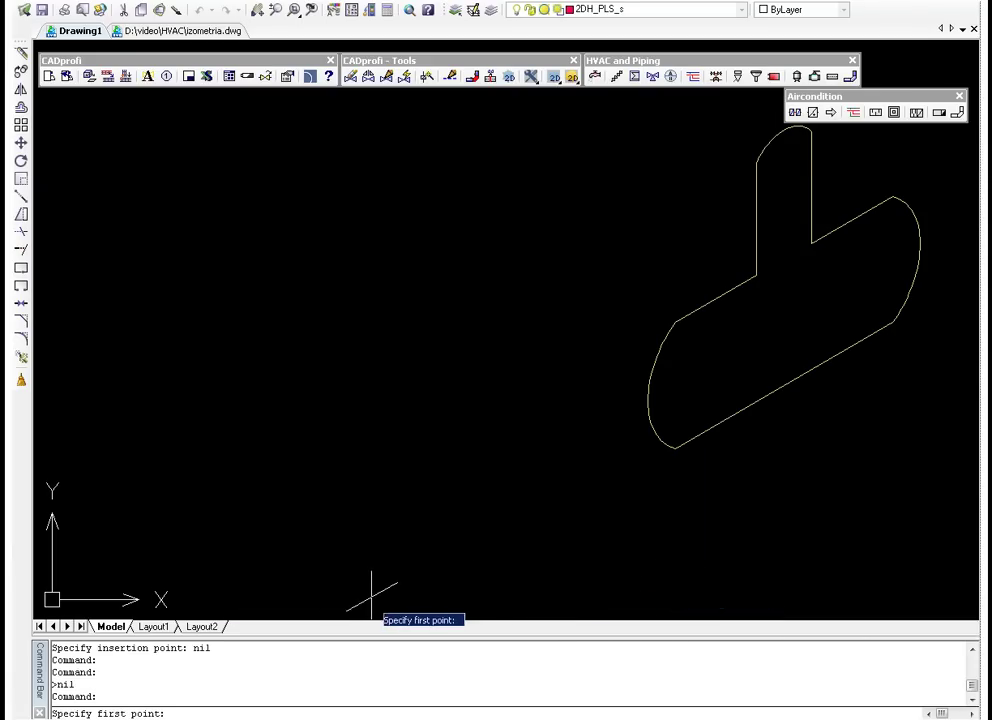
Step: Draw the supply pipe with Ortho on, diagonally, then up to the tee's vertical branch
left_click(333, 602)
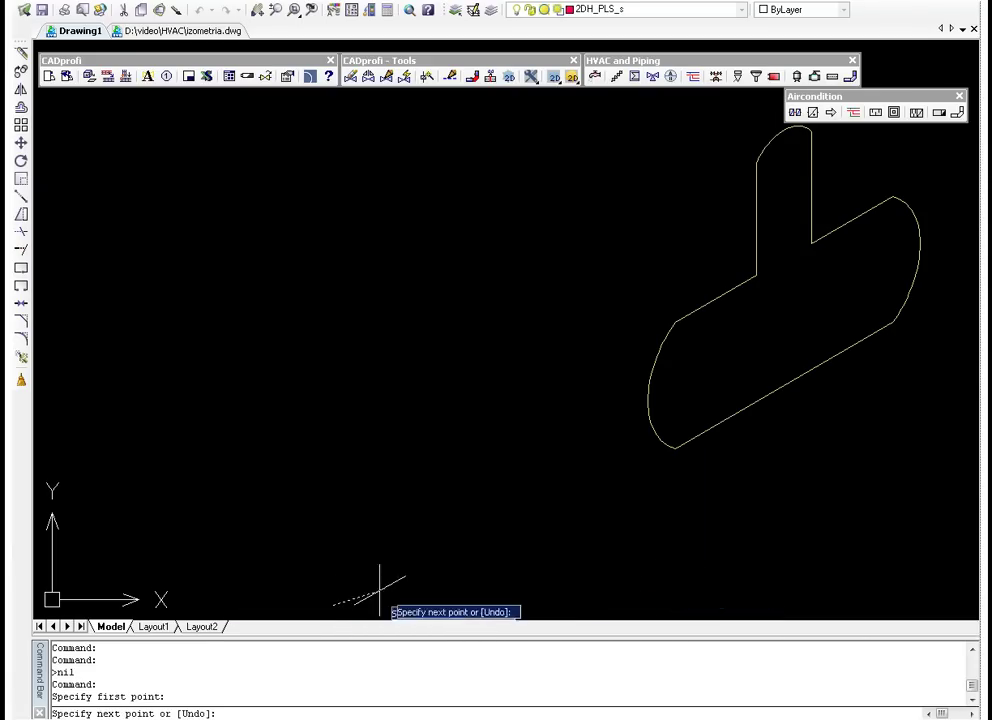
key("F8")
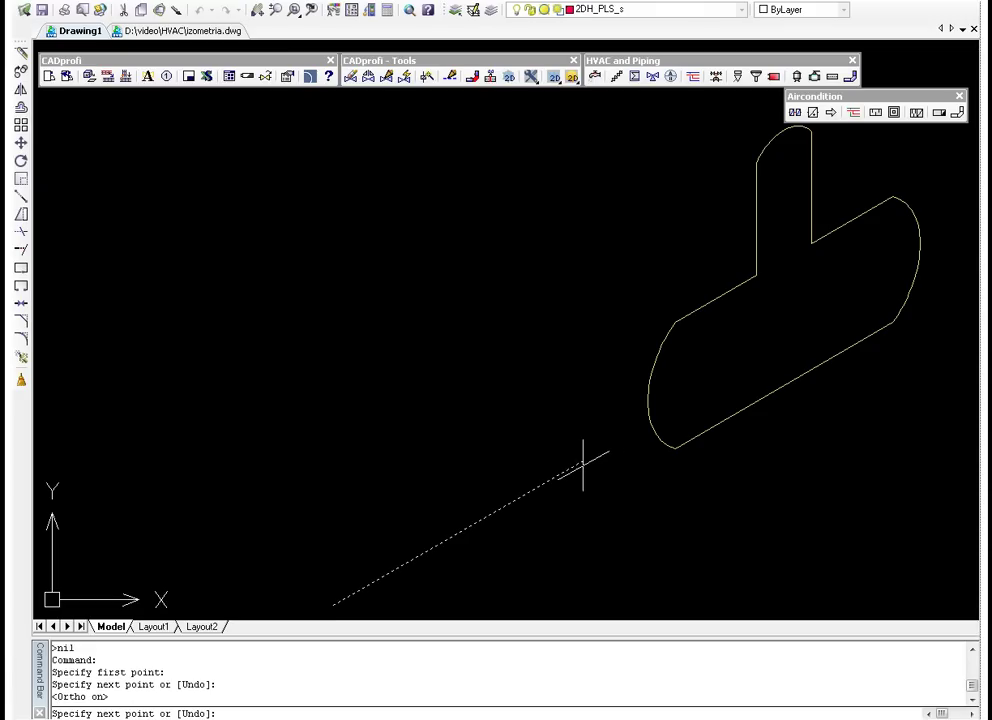
left_click(579, 462)
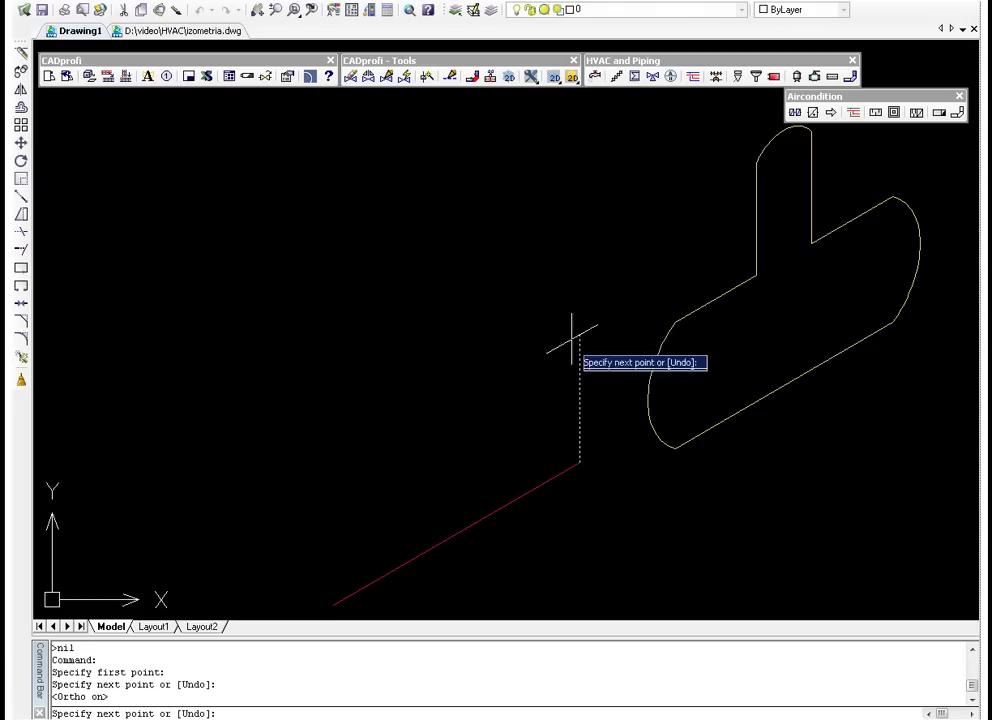
left_click(579, 280)
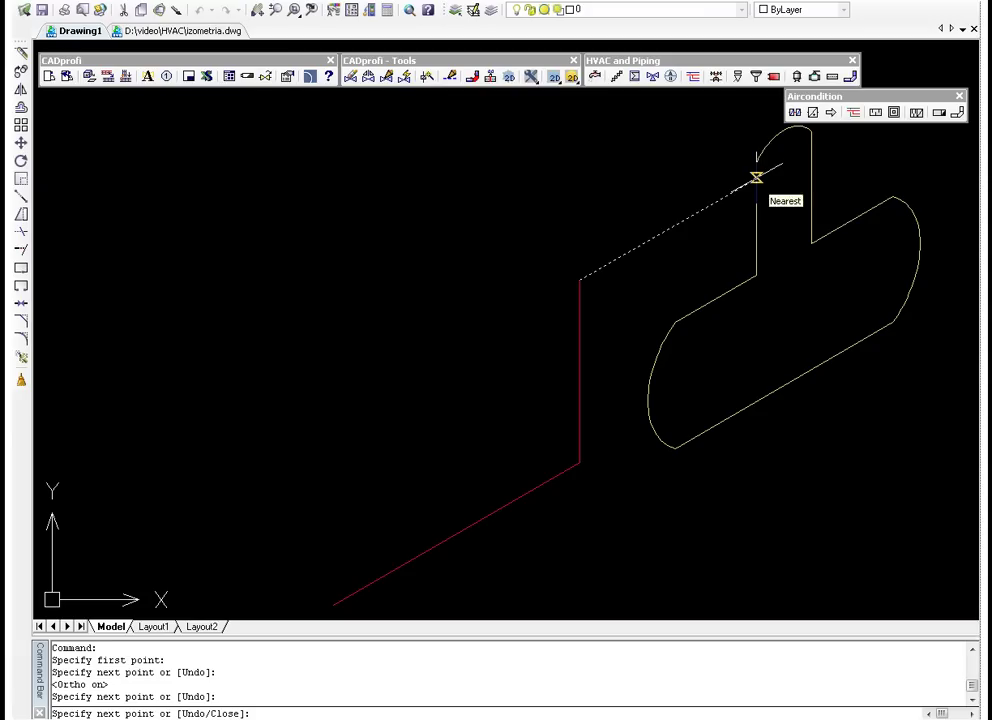
left_click(757, 176)
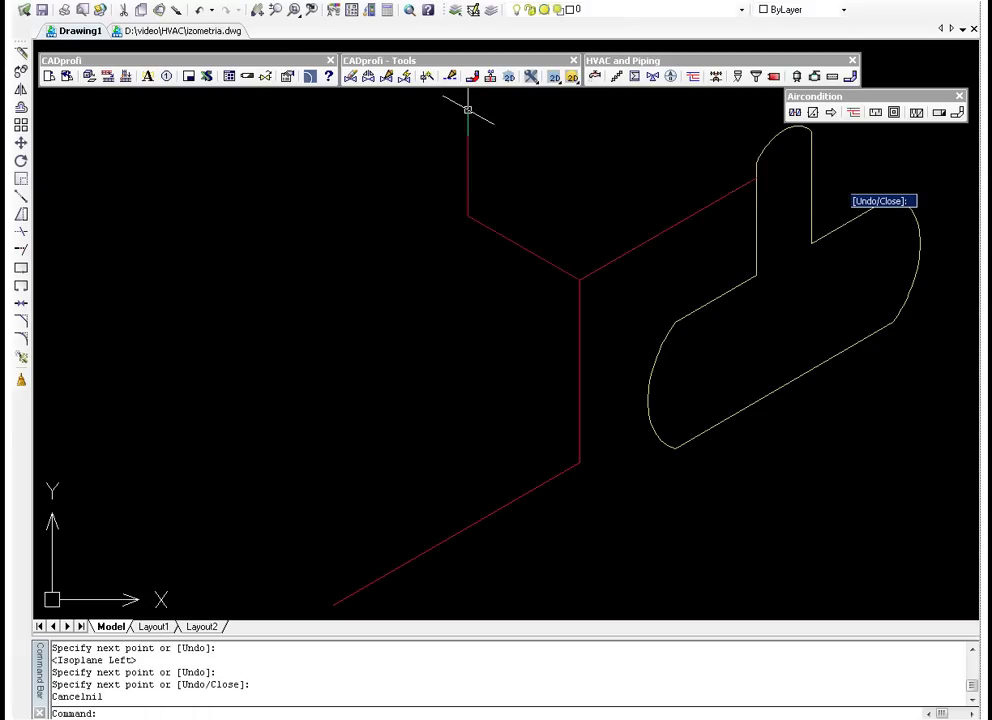
left_click(635, 76)
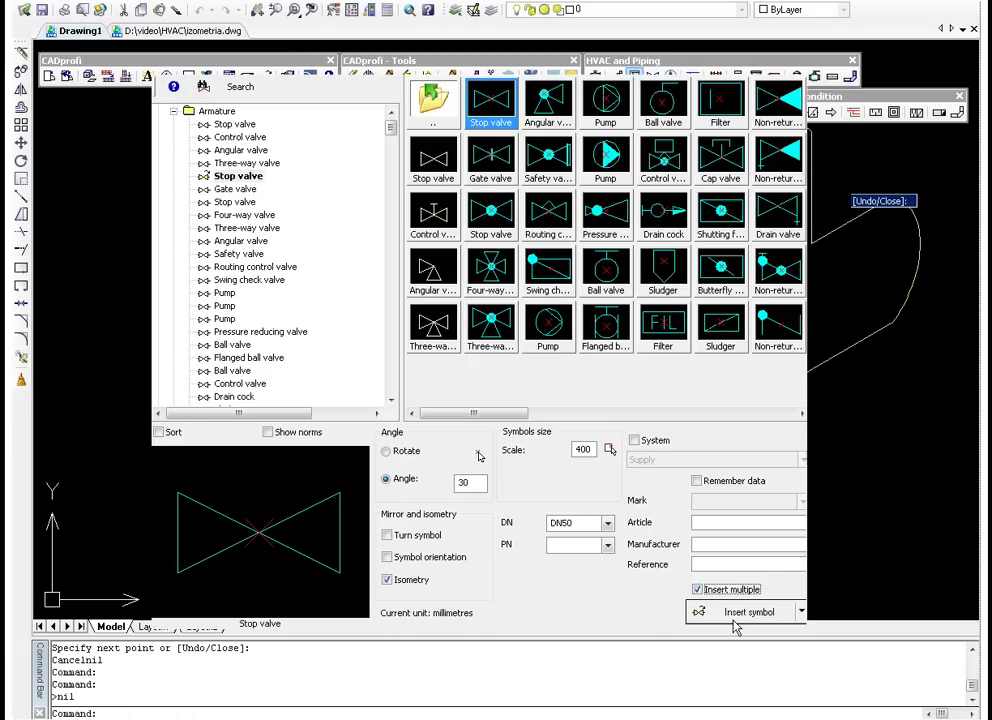
Step: Place isometric stop valves on the supply pipe and add a DN50 label at the valve
left_click(734, 619)
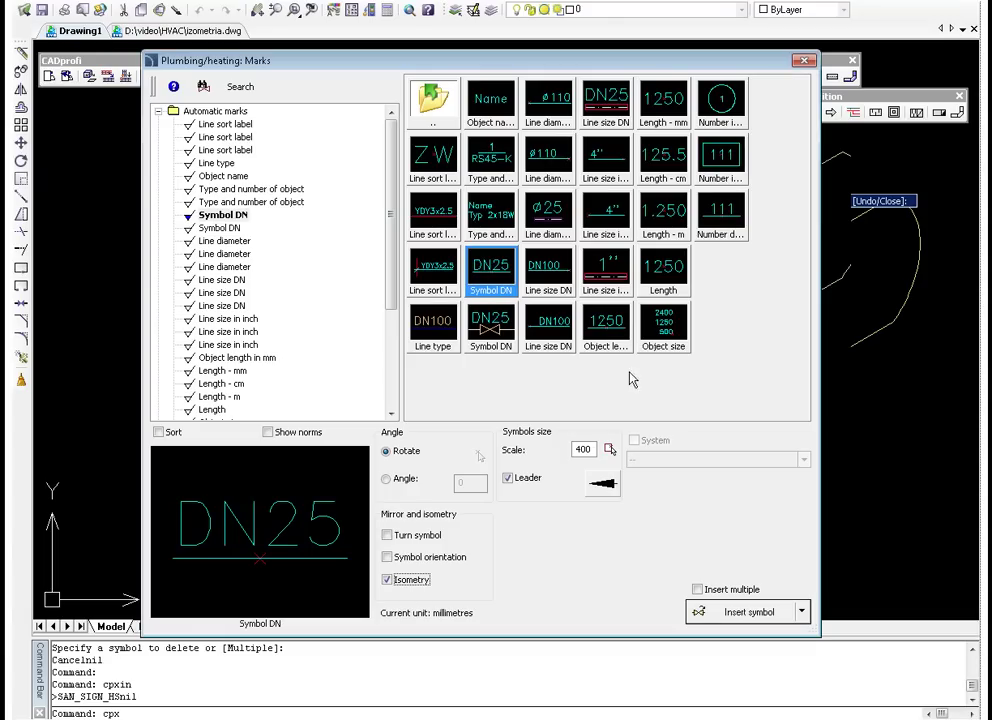
left_click(720, 610)
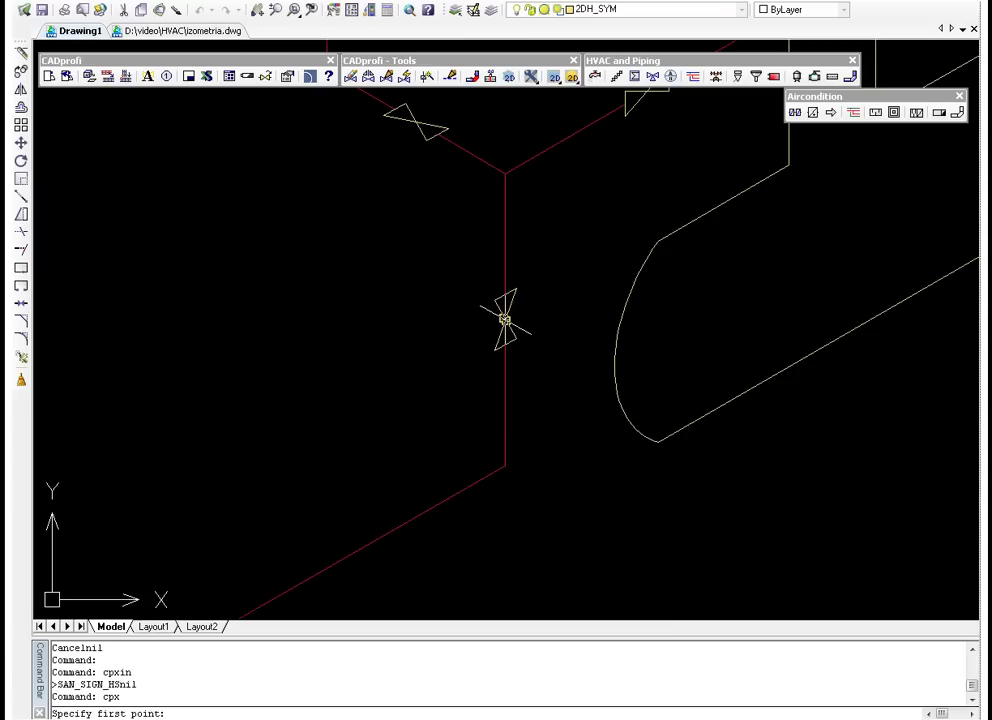
left_click(505, 319)
left_click(485, 287)
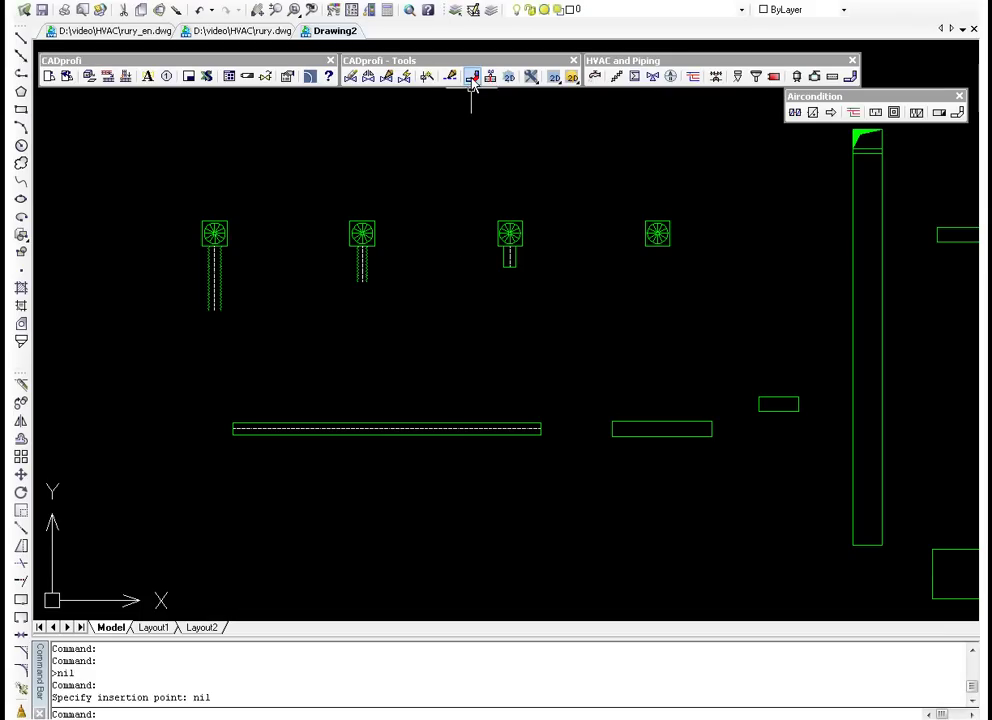
Step: Join the first diffuser's duct to the horizontal duct with an elbow, then the right duct with a reducer
left_click(473, 84)
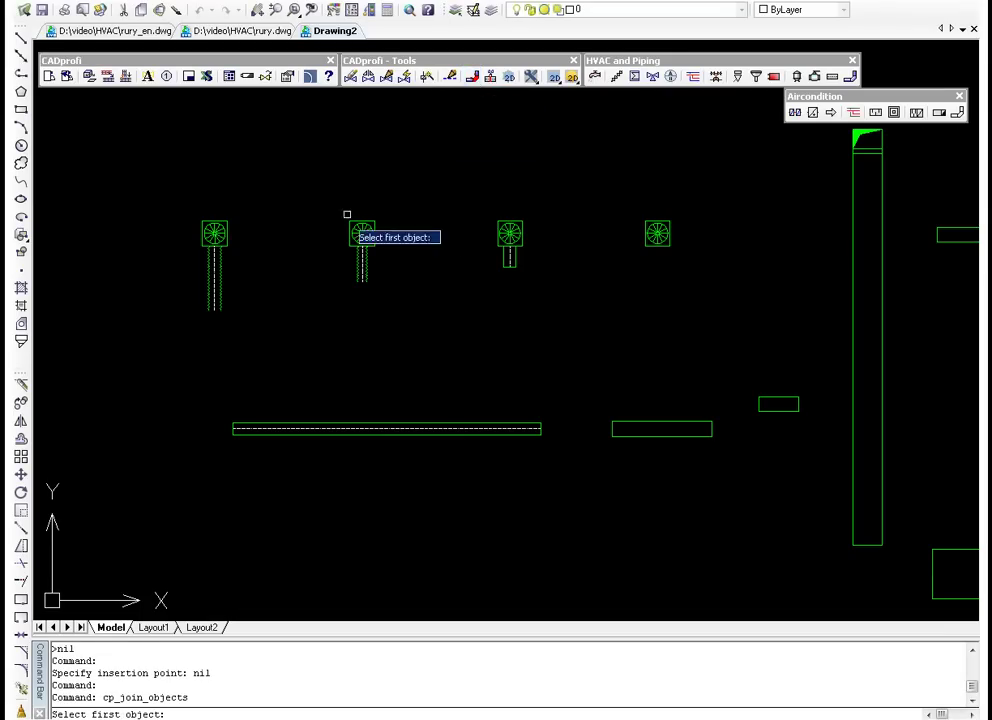
left_click(216, 295)
left_click(240, 428)
key("Return")
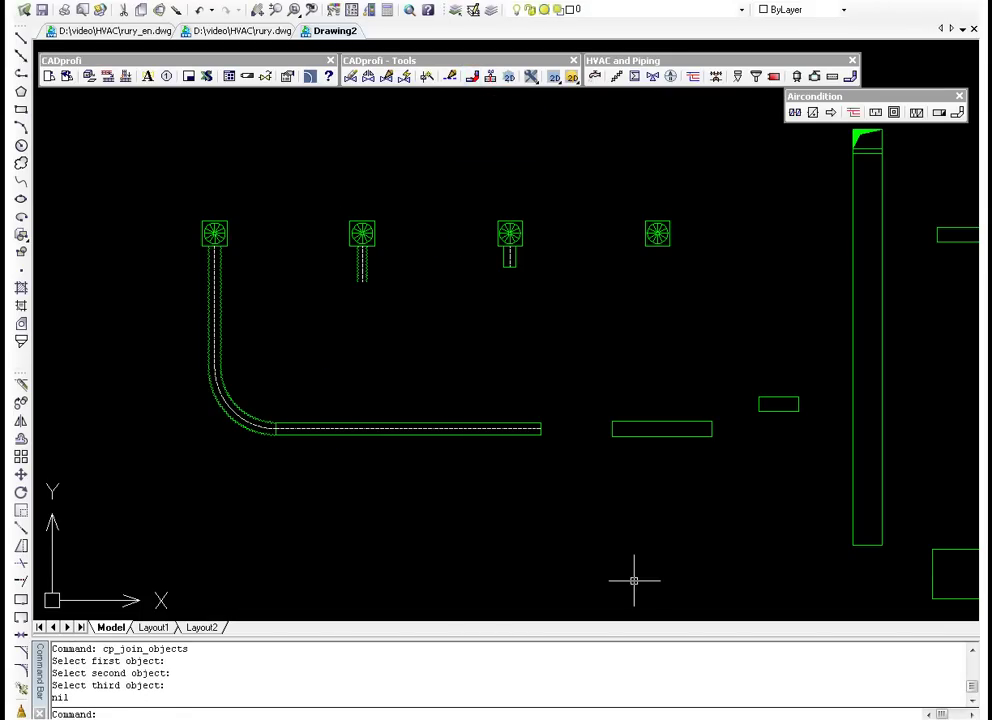
key("Return")
left_click(526, 426)
left_click(619, 421)
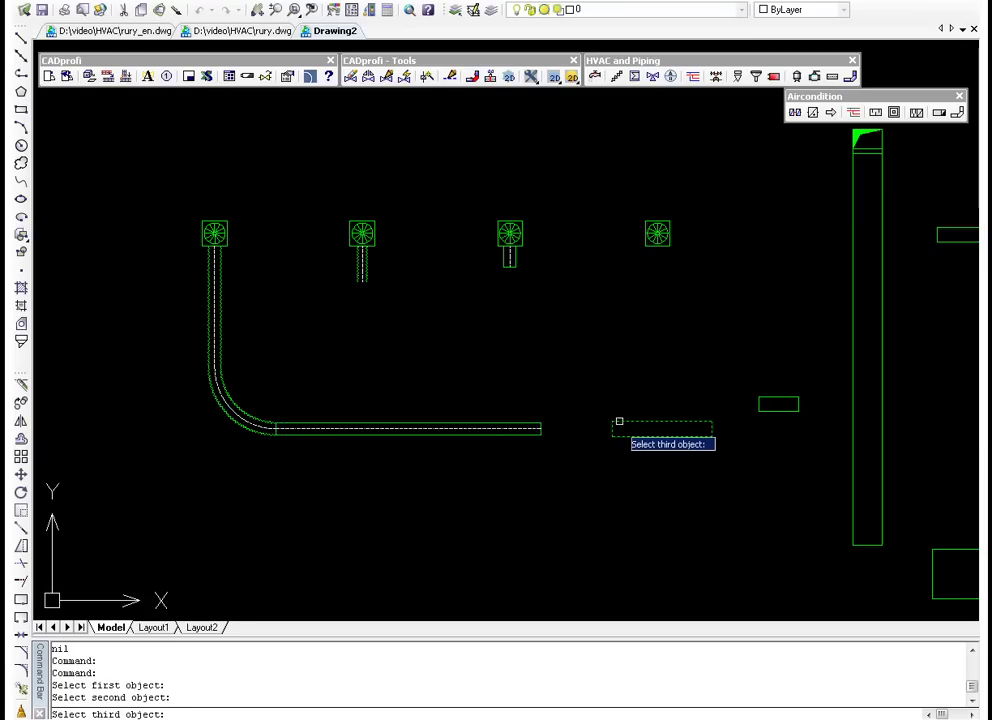
key("Return")
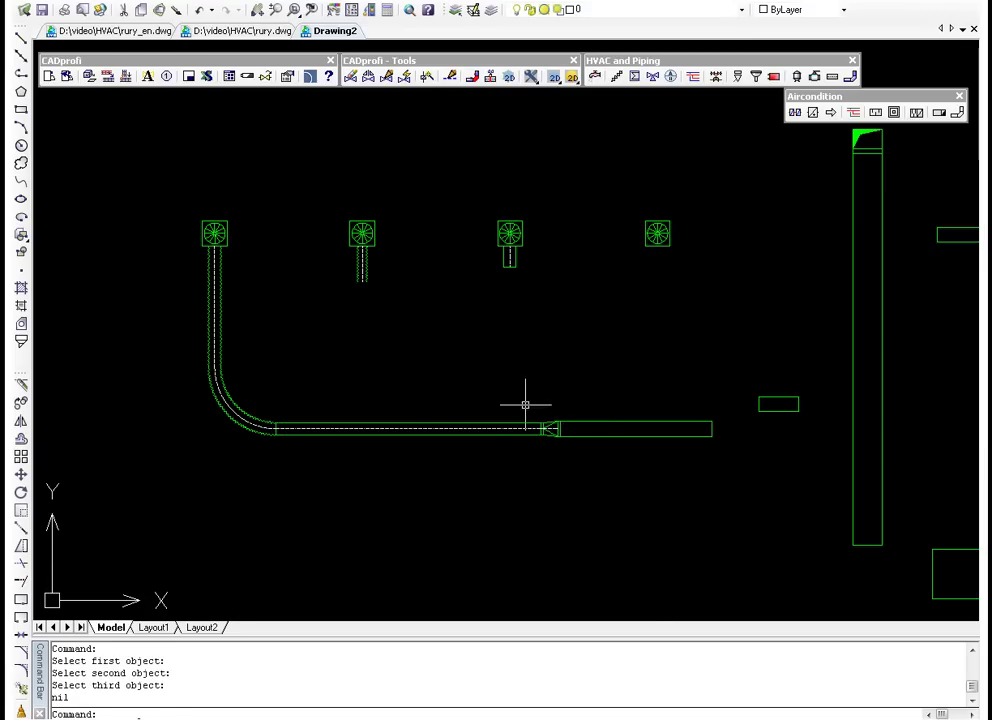
Step: Connect the right duct to the small offset duct with an angled transition
left_click(474, 87)
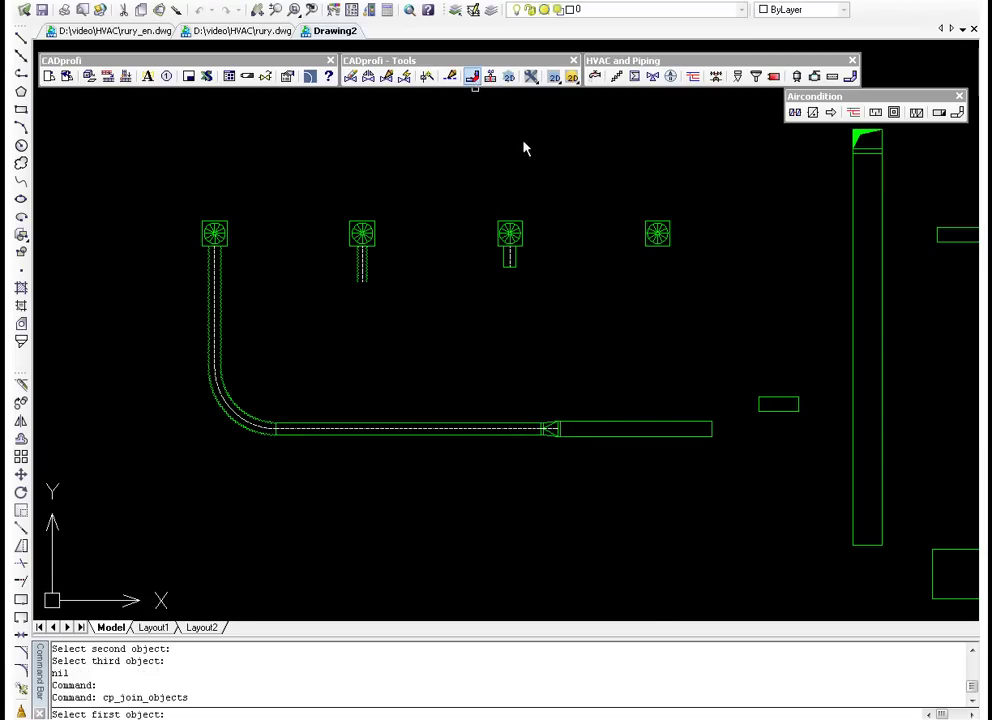
left_click(698, 421)
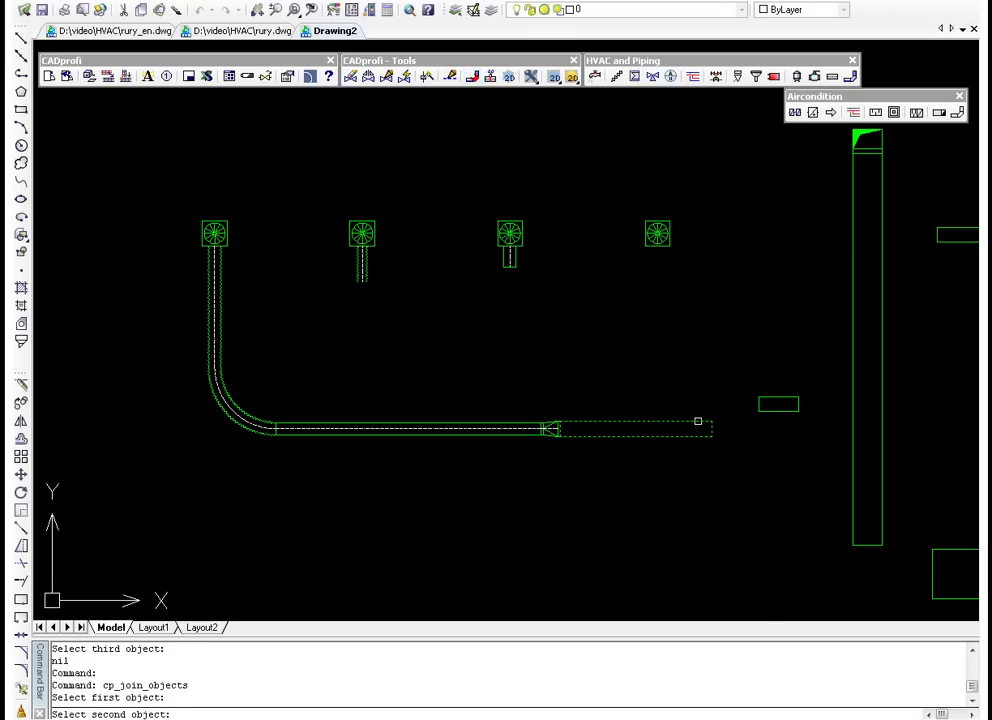
left_click(771, 411)
key("Return")
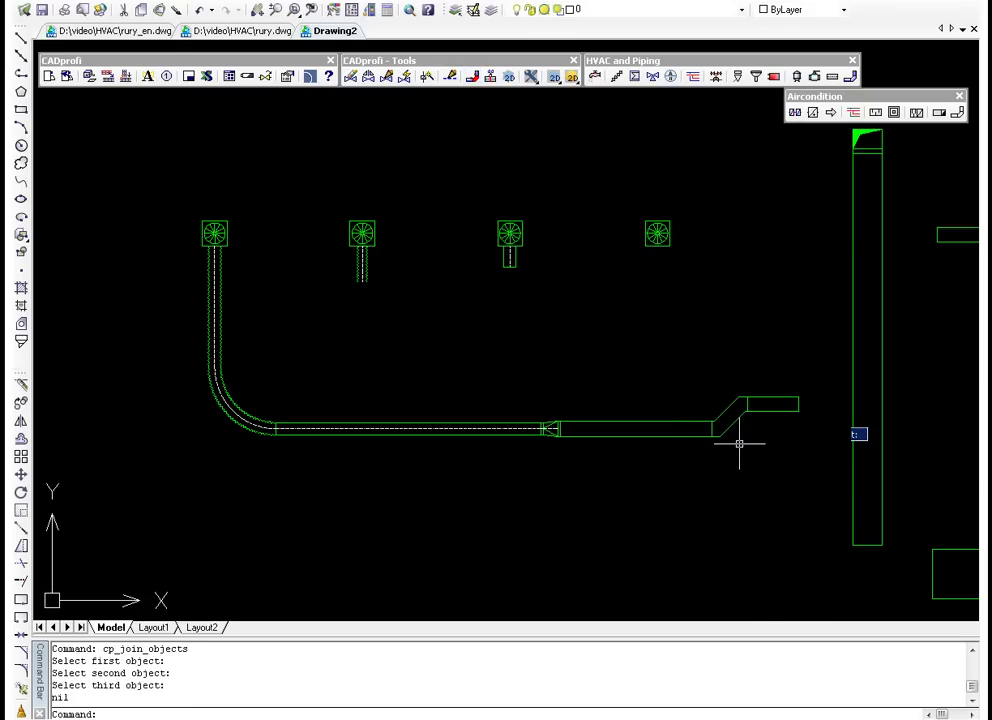
middle_click_drag(742, 441, 642, 370)
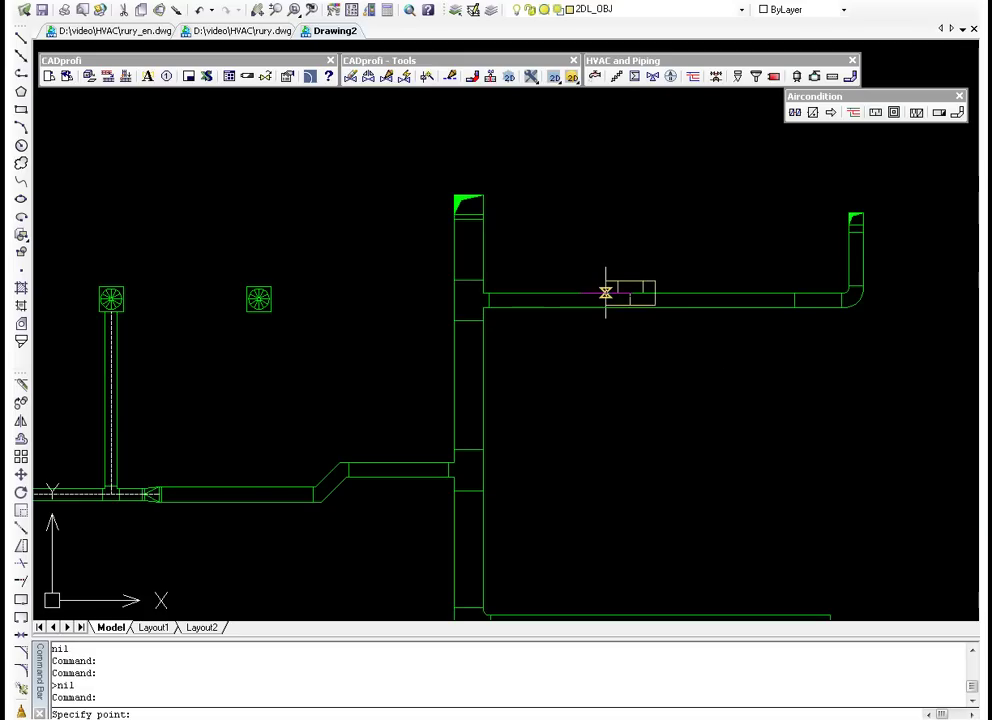
Step: Insert a silencer inline on the upper horizontal duct
left_click(629, 300)
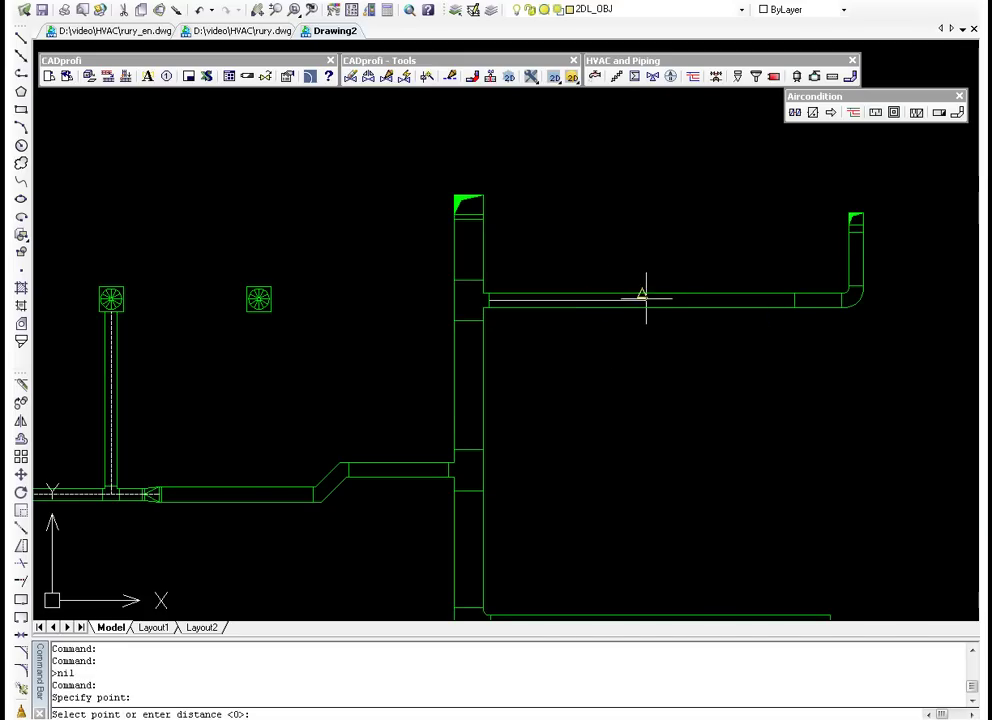
left_click(645, 295)
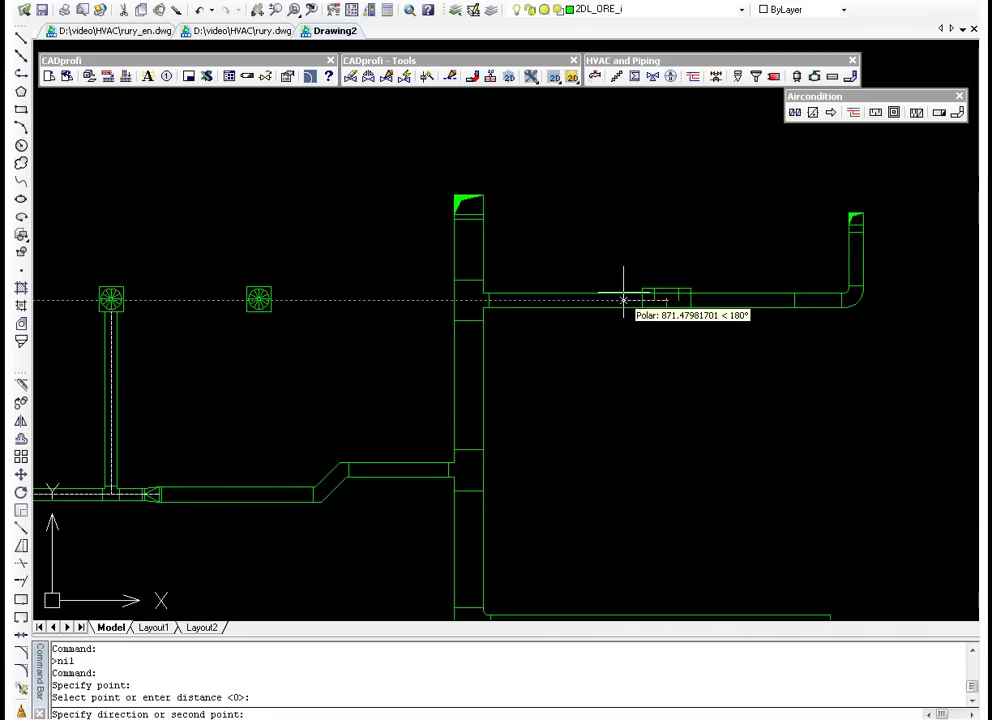
left_click(623, 300)
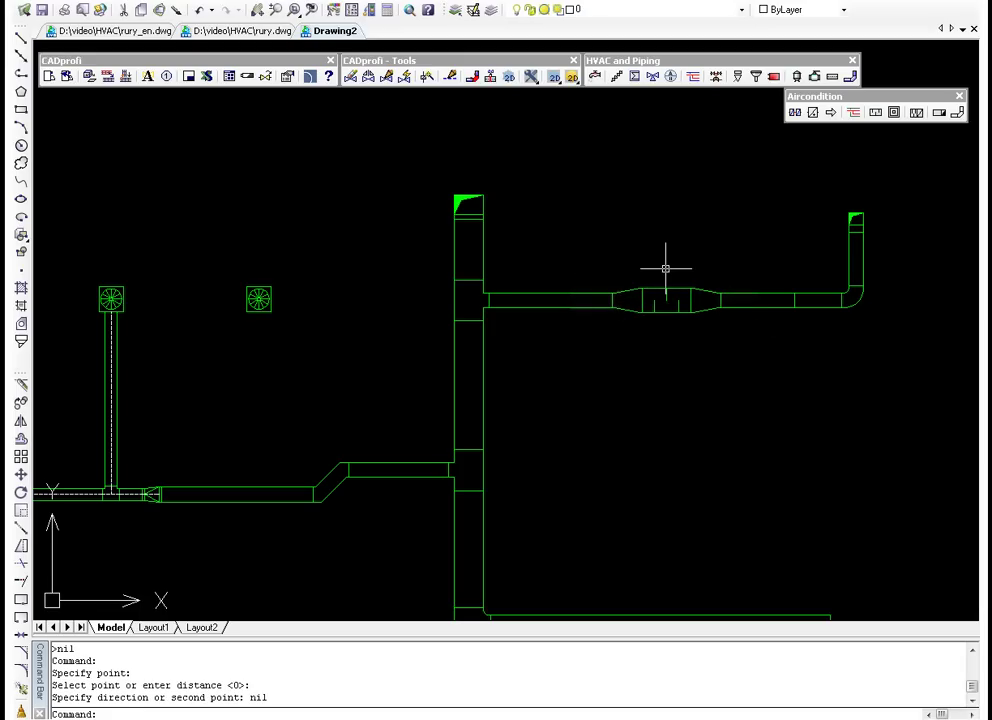
left_click(830, 112)
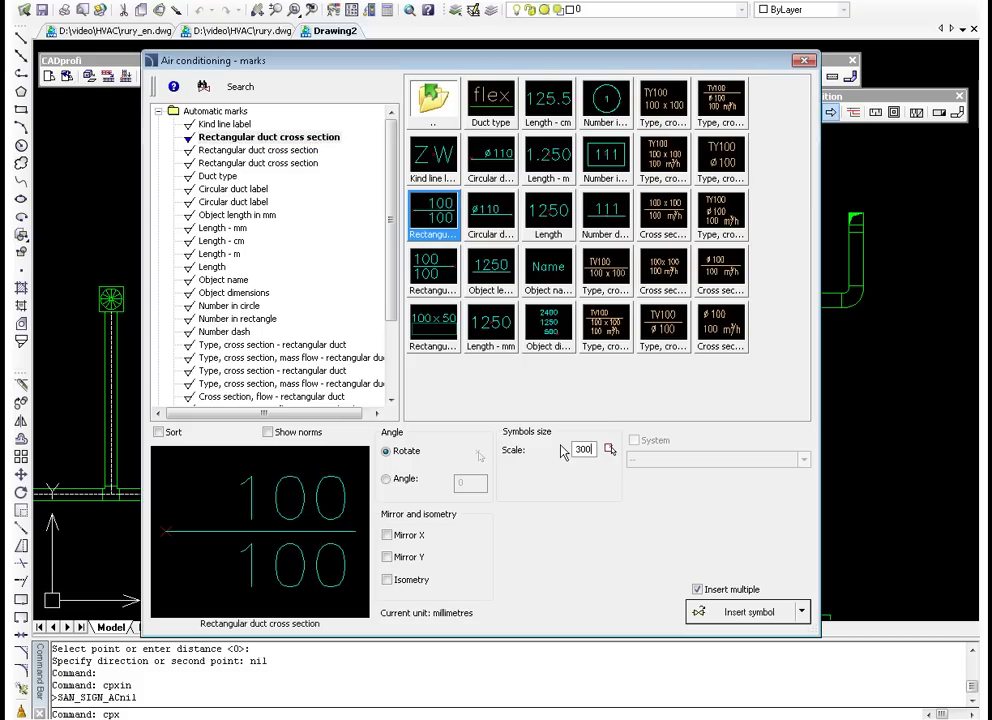
Step: Place rectangular duct cross-section marks: 600/400 at the vertical duct, 300/250 on the horizontal duct
left_click(716, 619)
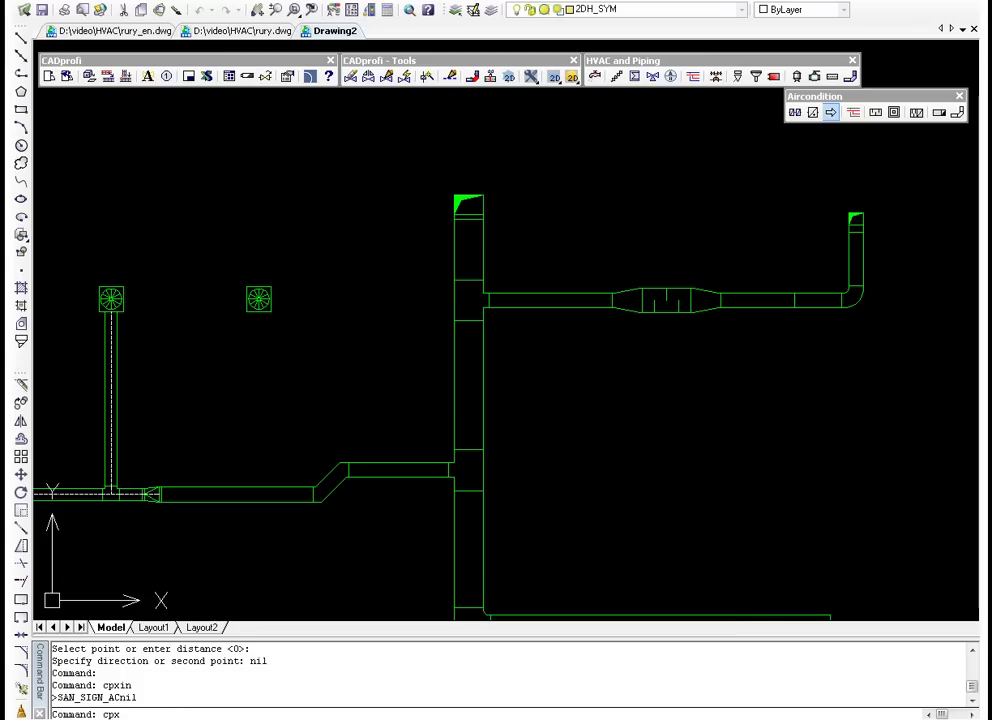
scroll(497, 420, "up", 2)
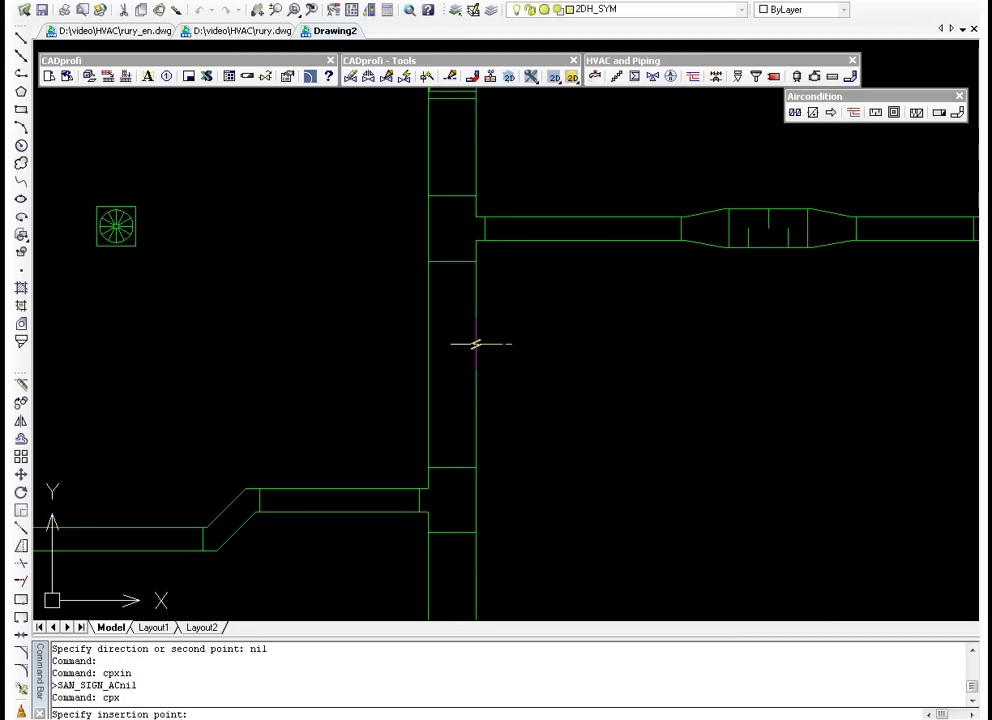
left_click(476, 344)
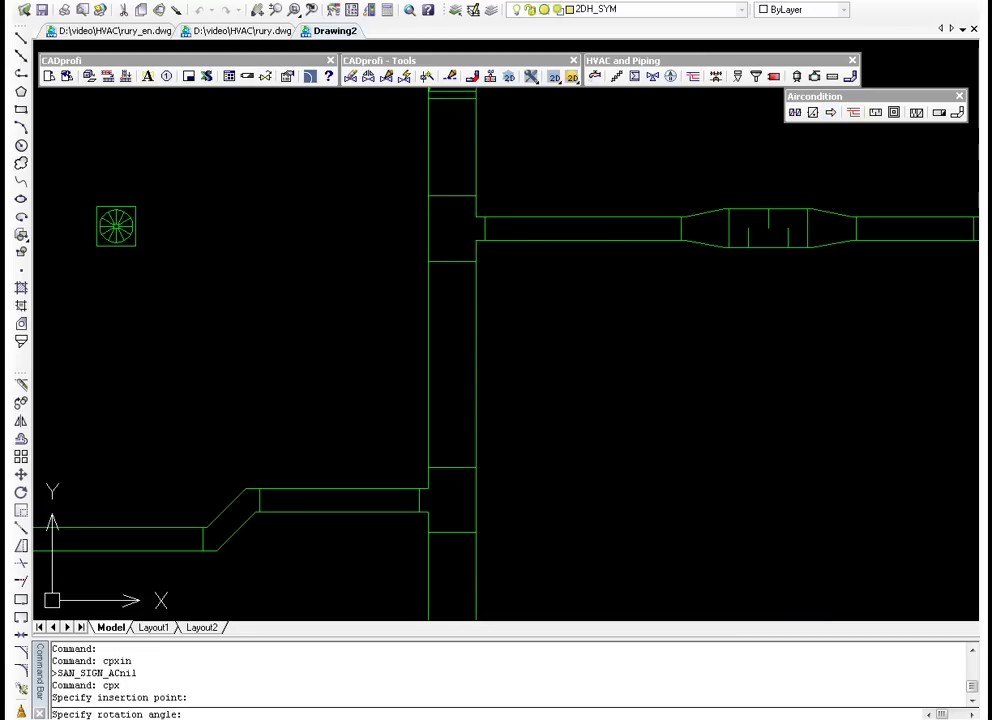
left_click(534, 343)
left_click(681, 216)
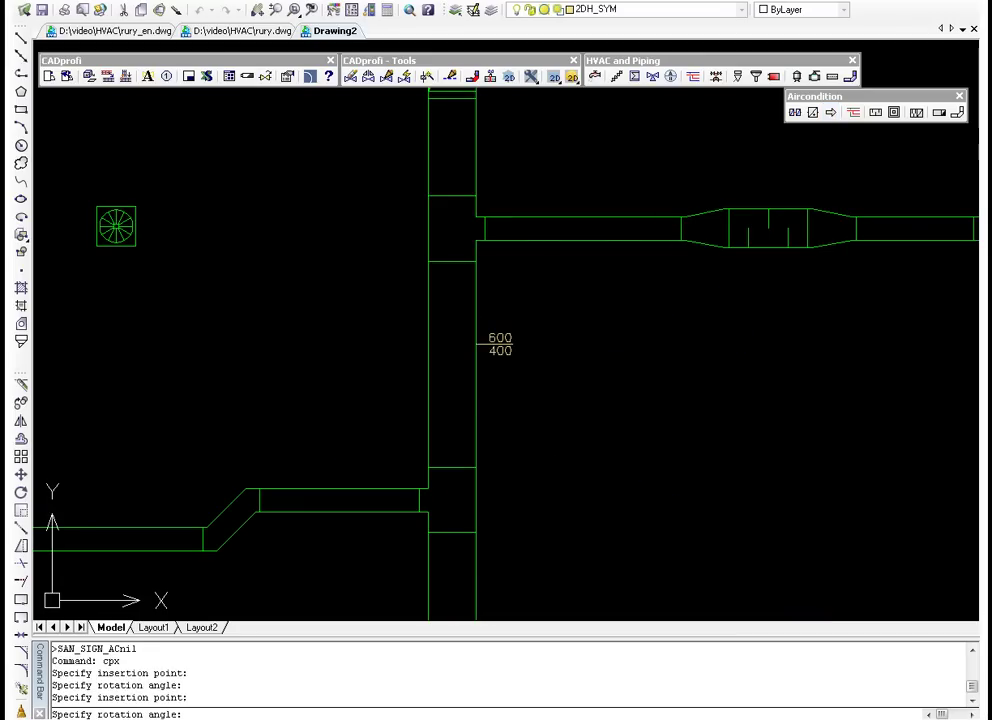
left_click(674, 181)
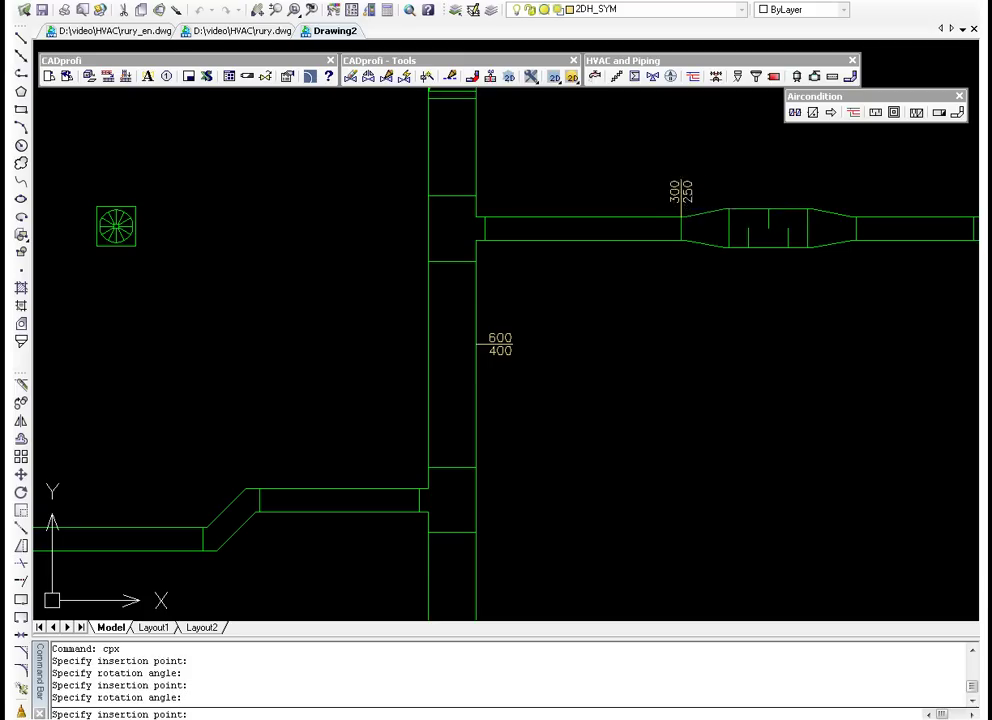
left_click(728, 208)
Step: Finish the 500/500 mark, then tag three diffusers with N-1 number labels on leaders
left_click(728, 166)
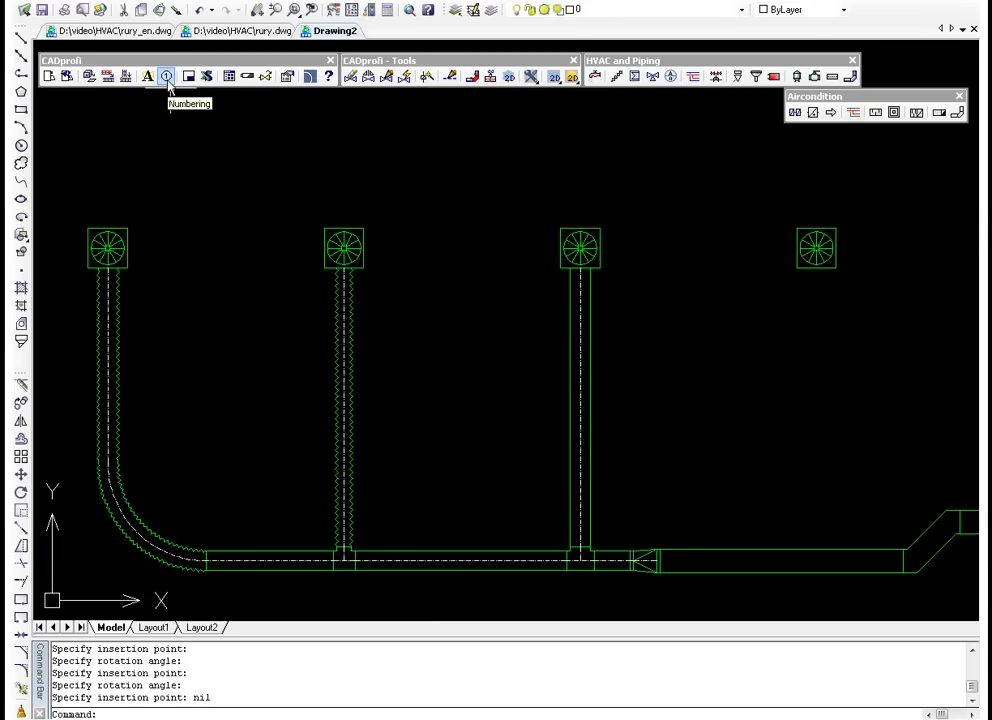
left_click(167, 80)
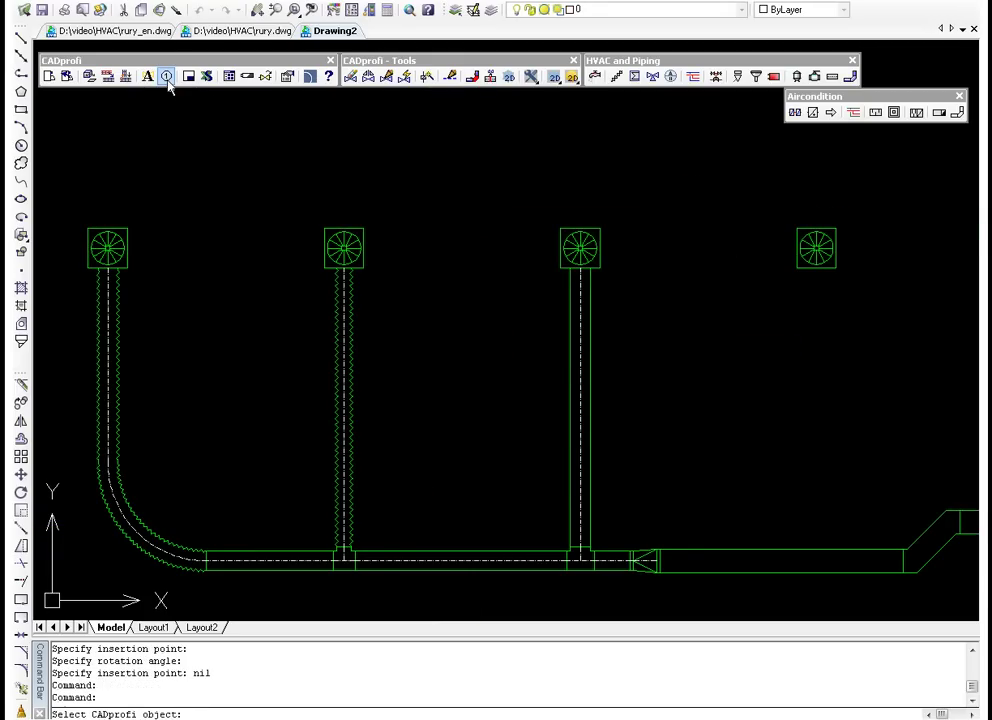
left_click(105, 230)
key("F8")
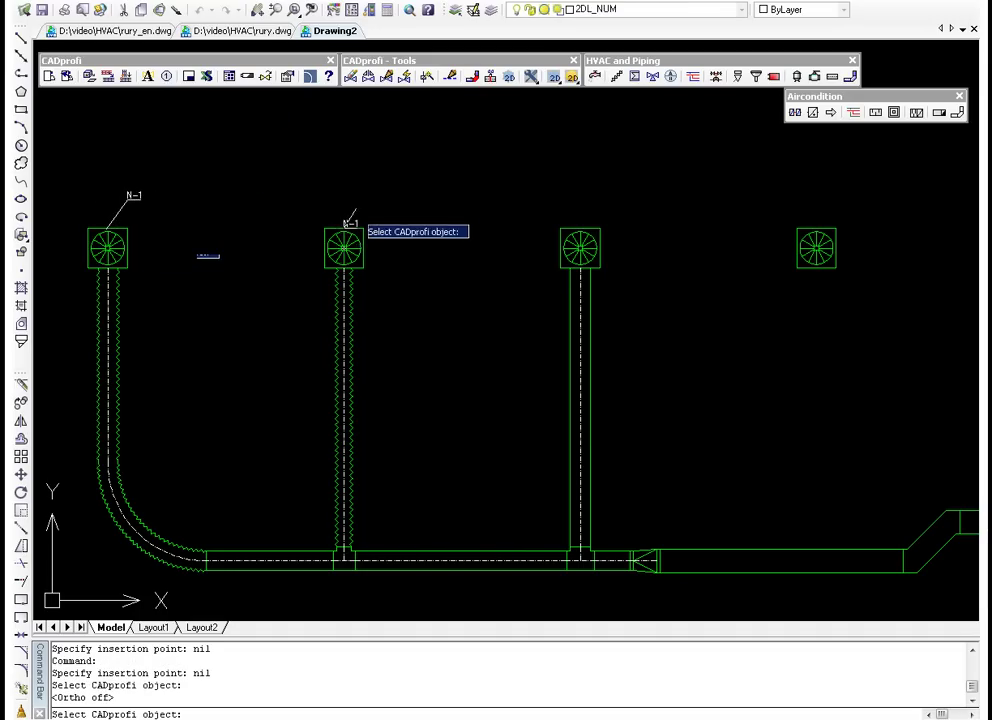
left_click(347, 212)
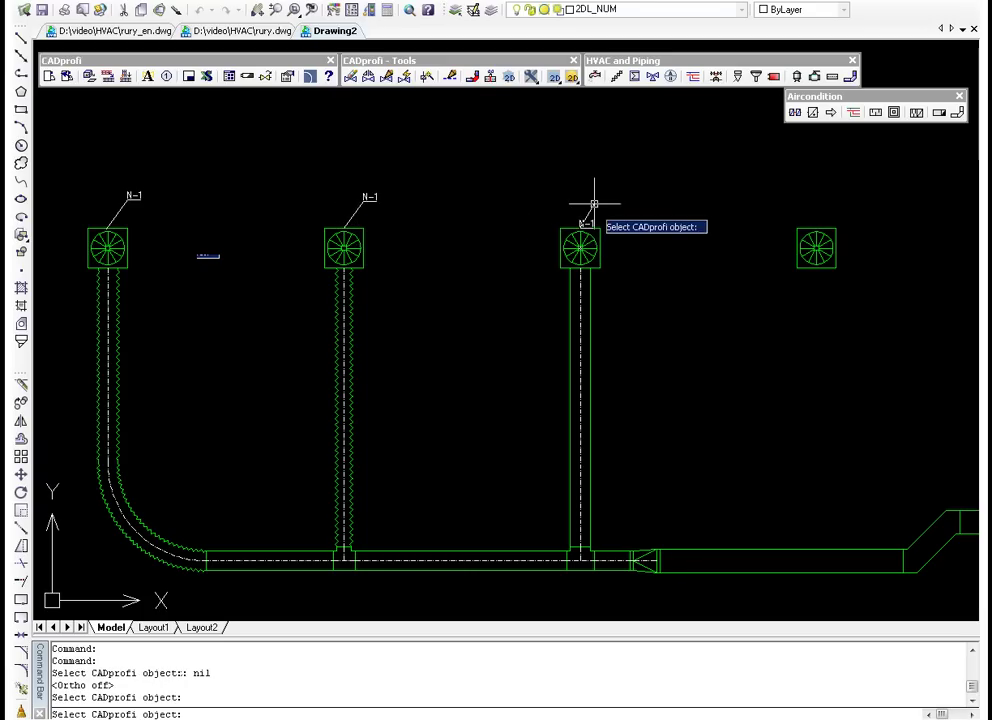
left_click(587, 200)
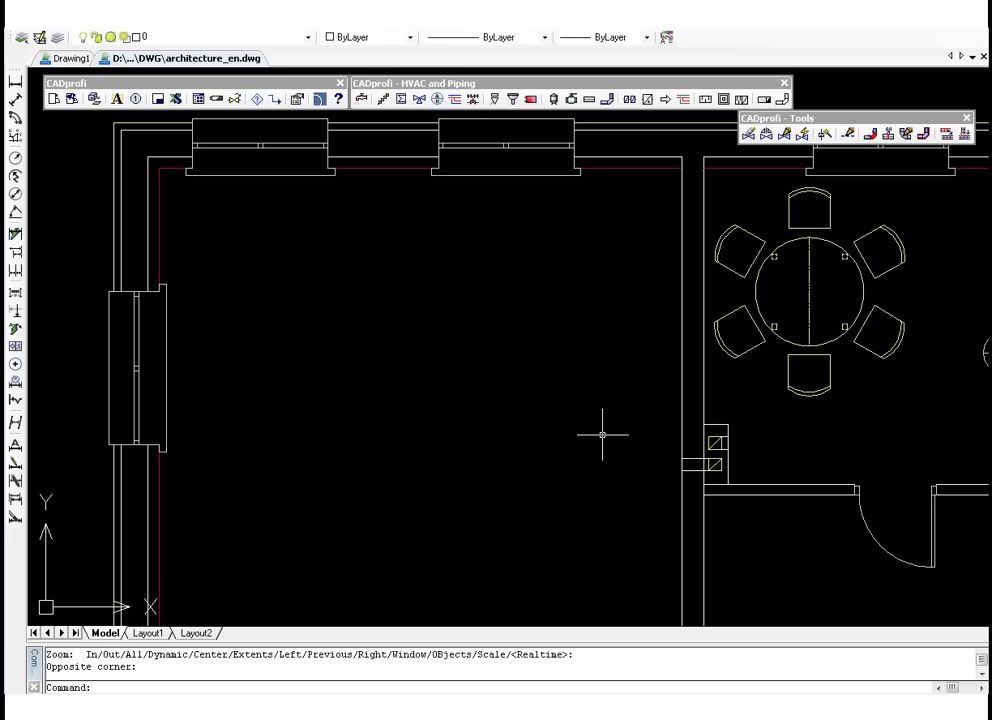
Step: Draw a Supply pipe, left edge with offset 20, up the left wall and along the top wall
left_click(607, 101)
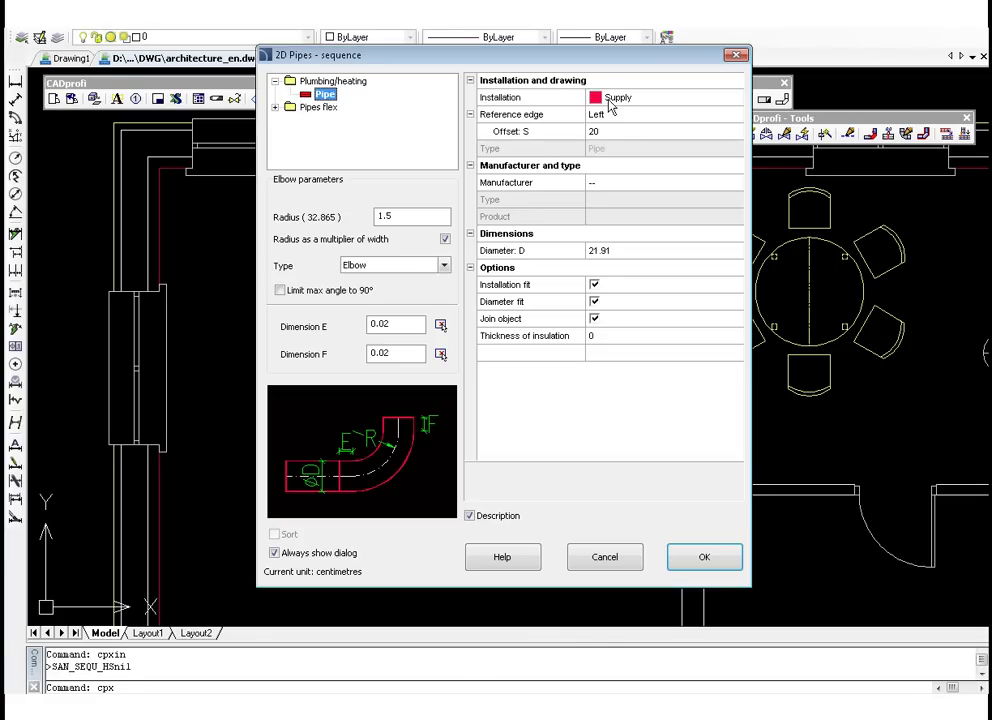
left_click(614, 118)
left_click(612, 131)
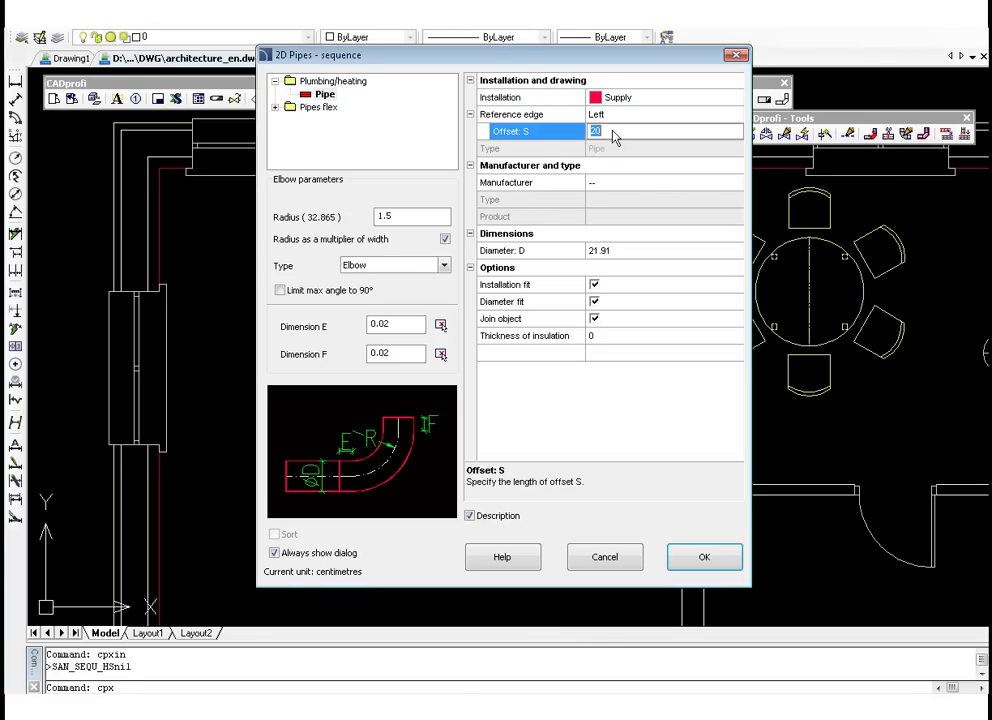
left_click(688, 557)
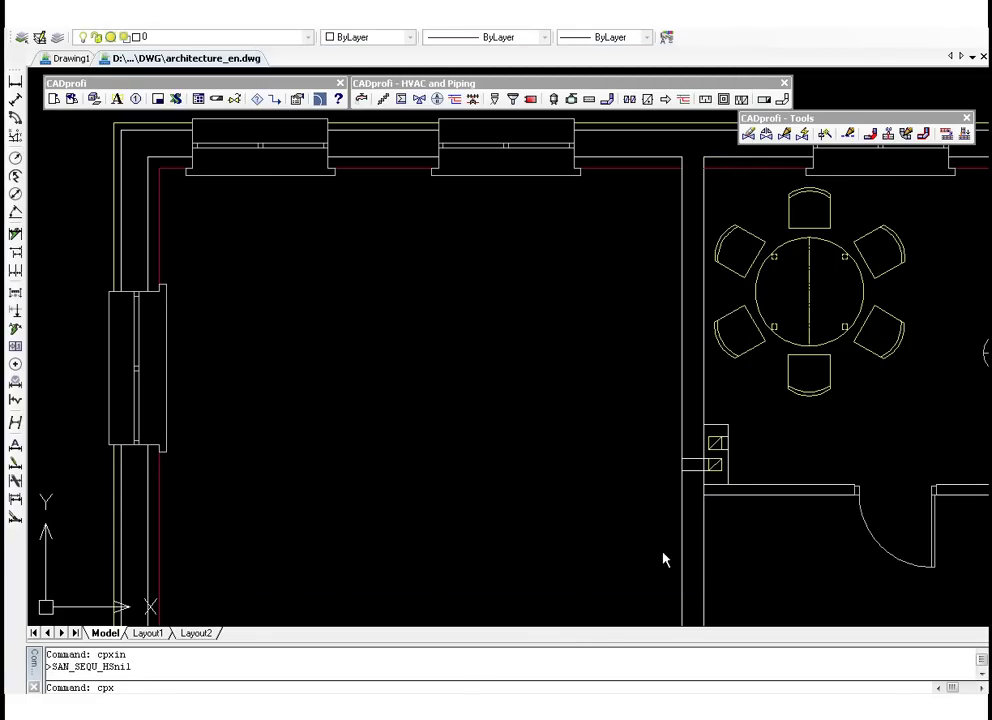
left_click(160, 600)
left_click(165, 176)
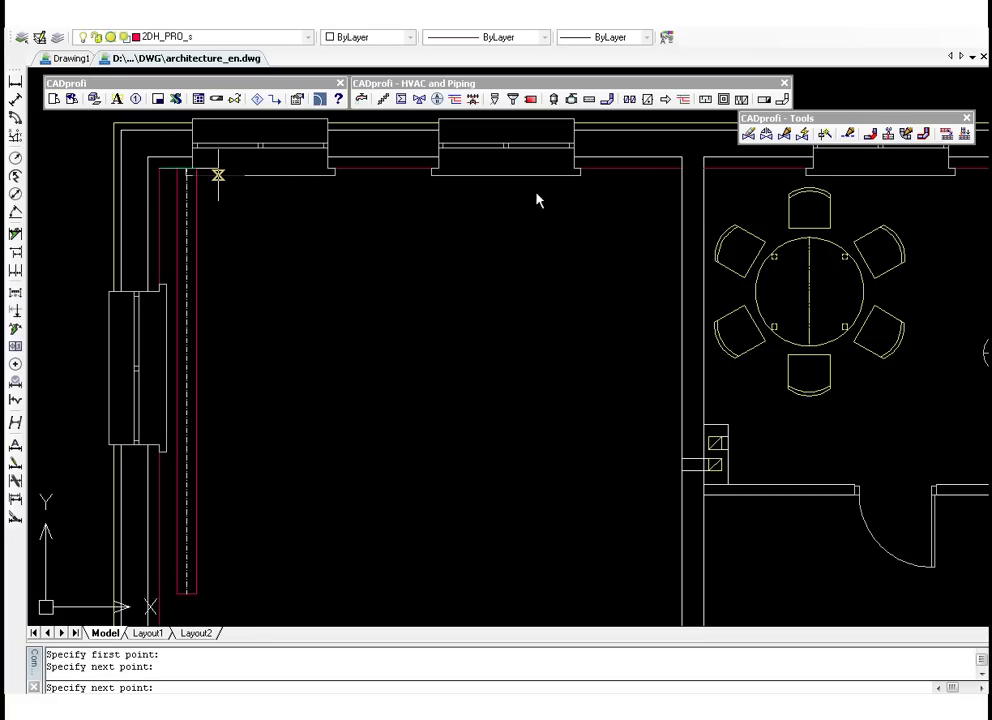
left_click(656, 178)
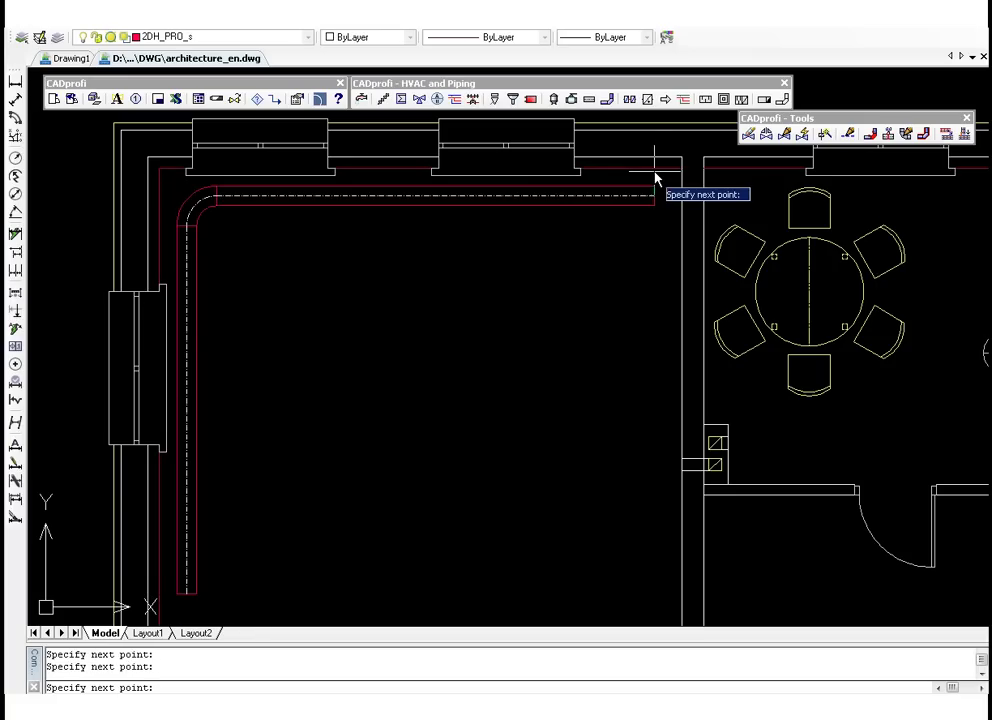
key("Escape")
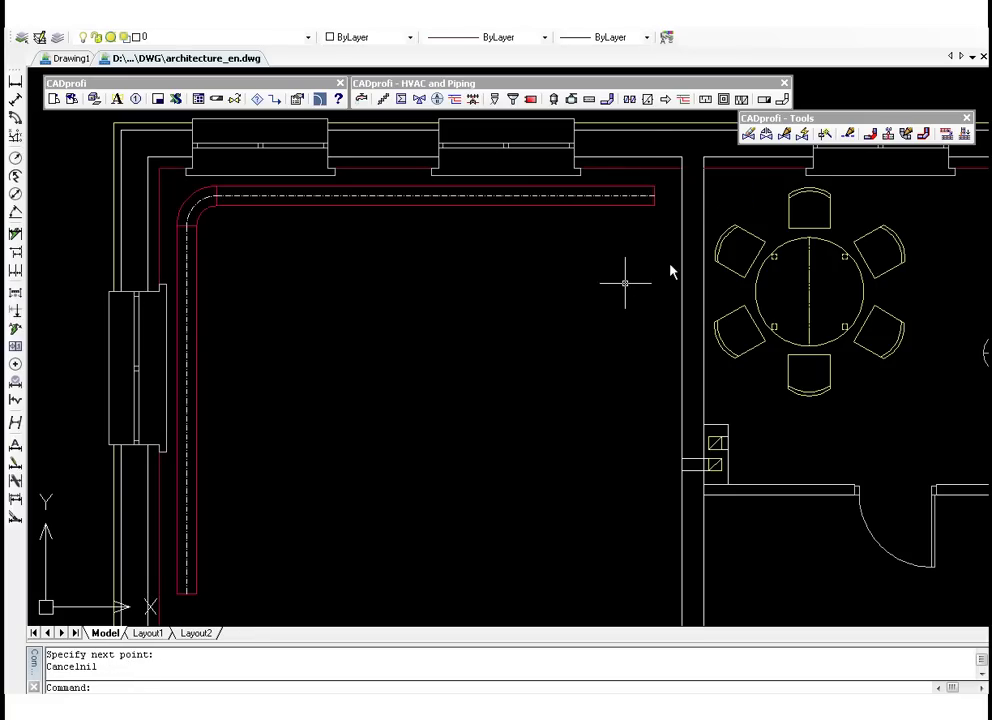
Step: Apply 10 cm insulation to all plumbing pipes
left_click(926, 135)
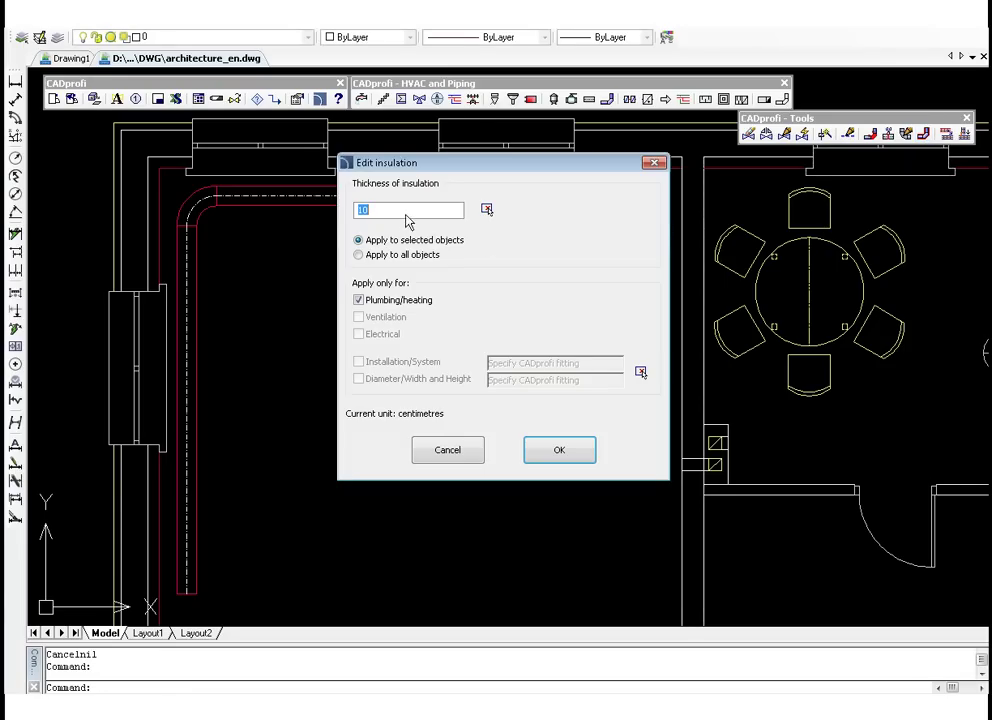
left_click(360, 255)
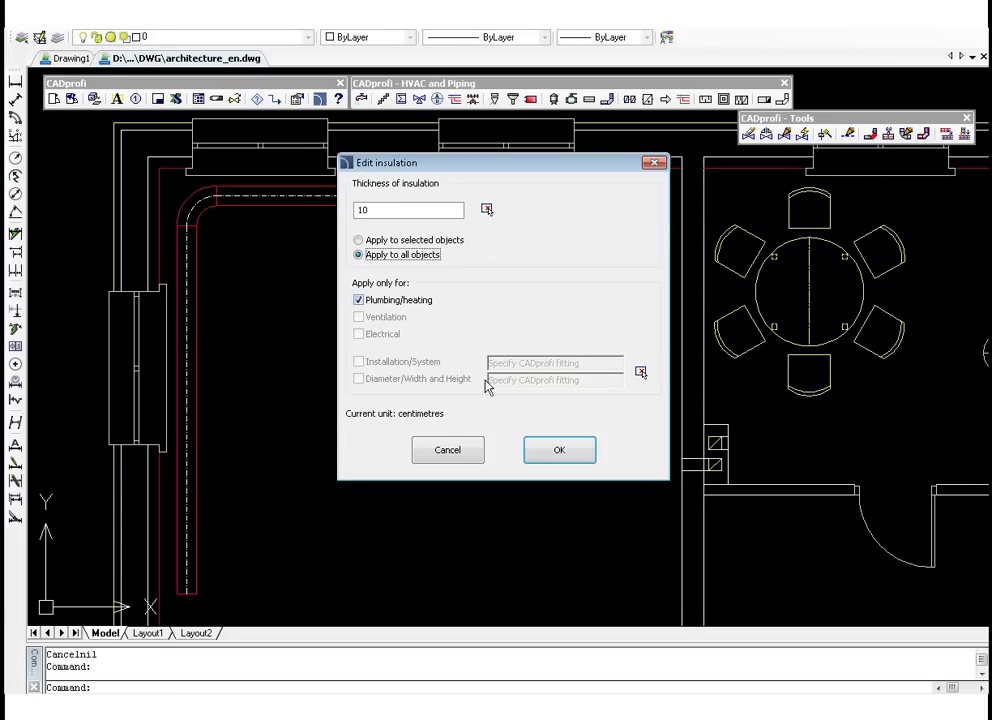
left_click(559, 453)
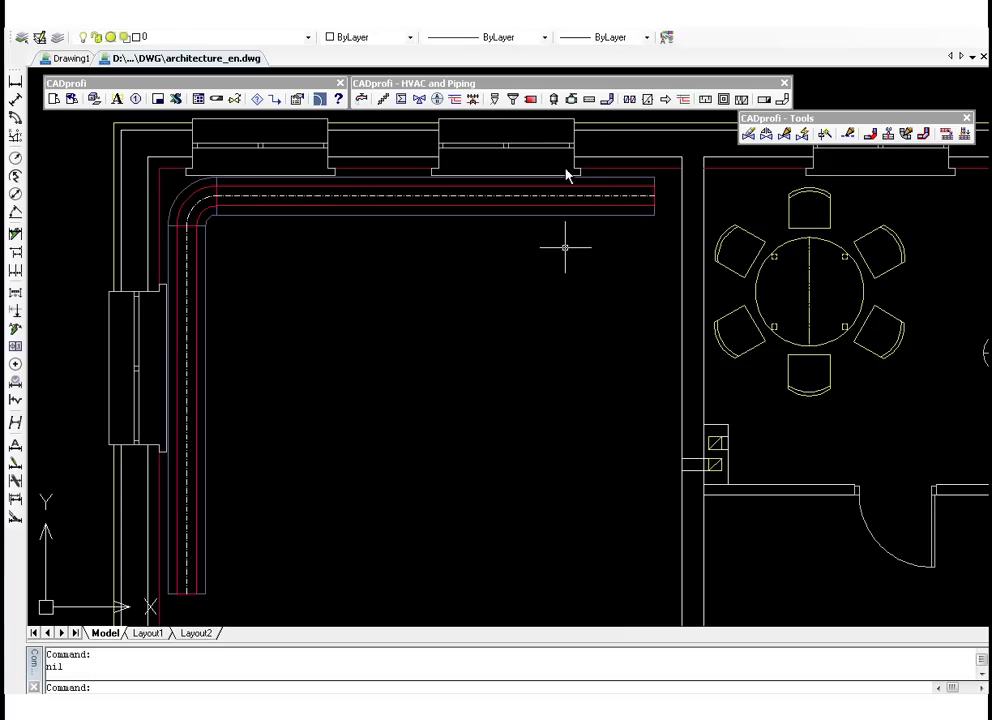
Step: Insert a flanged valve on the pipe axis at distance 0 with the default direction
left_click(571, 99)
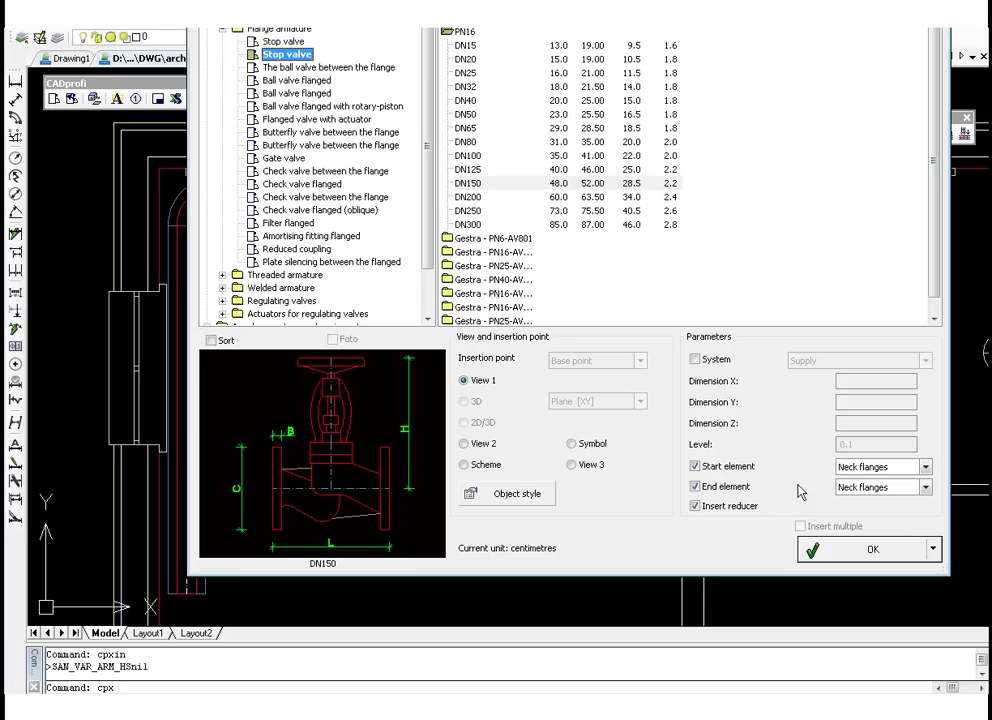
left_click(868, 549)
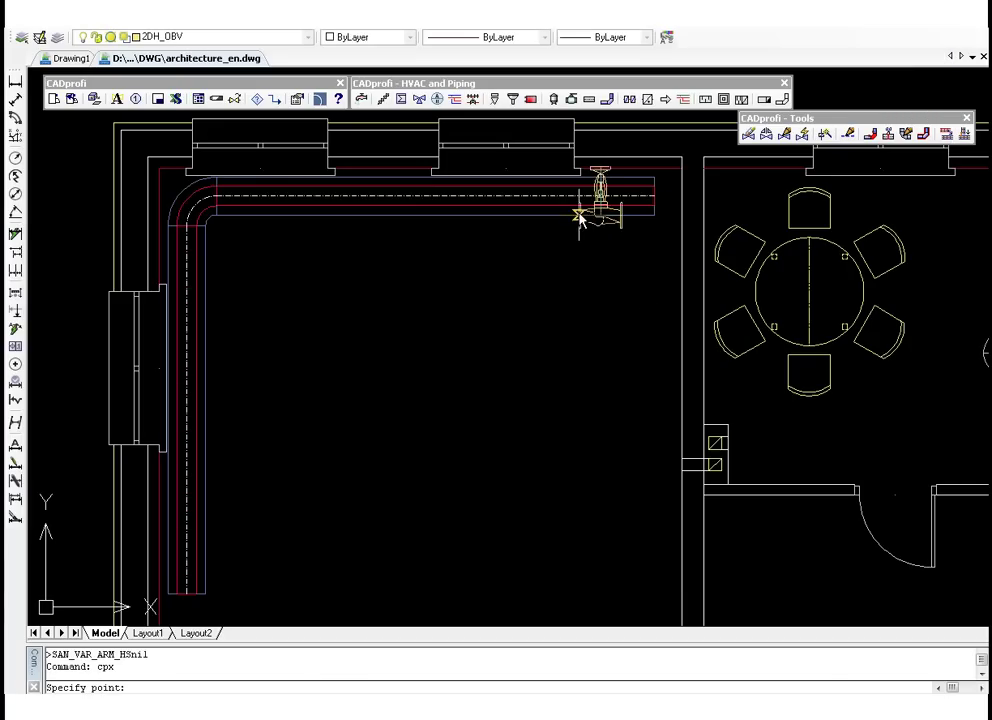
scroll(580, 218, "up", 2)
scroll(542, 158, "up", 2)
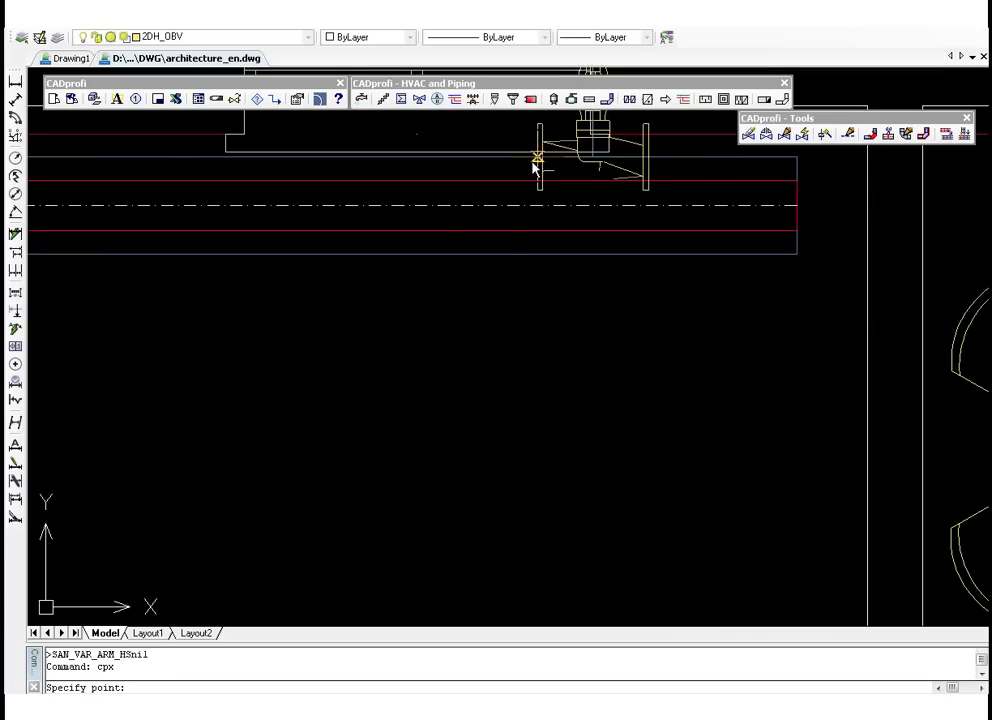
left_click(438, 210)
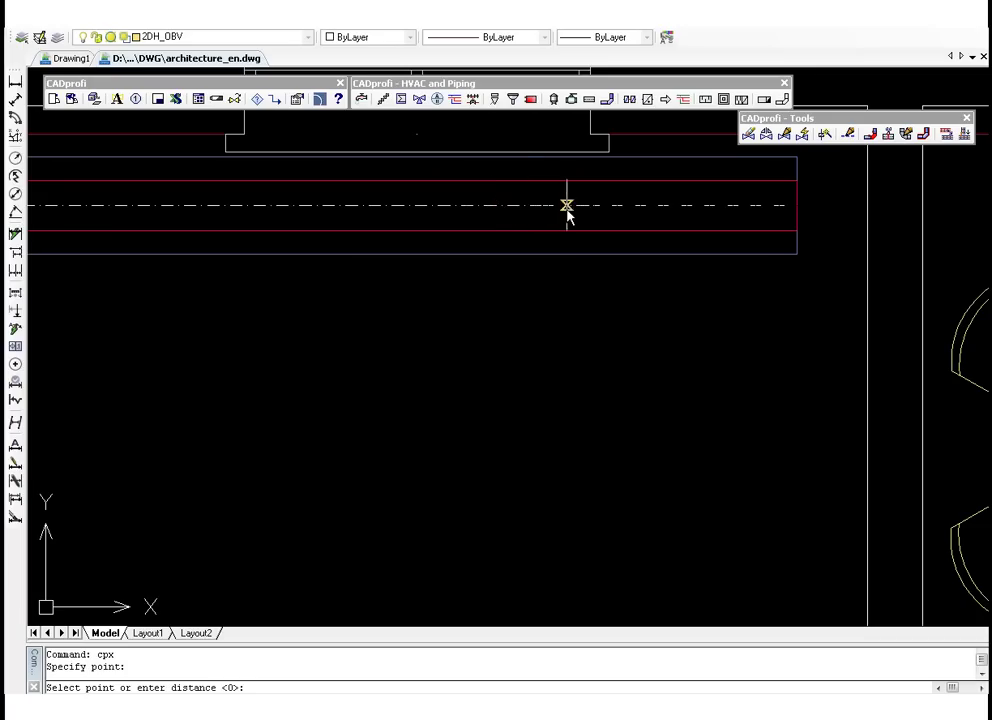
left_click(567, 207)
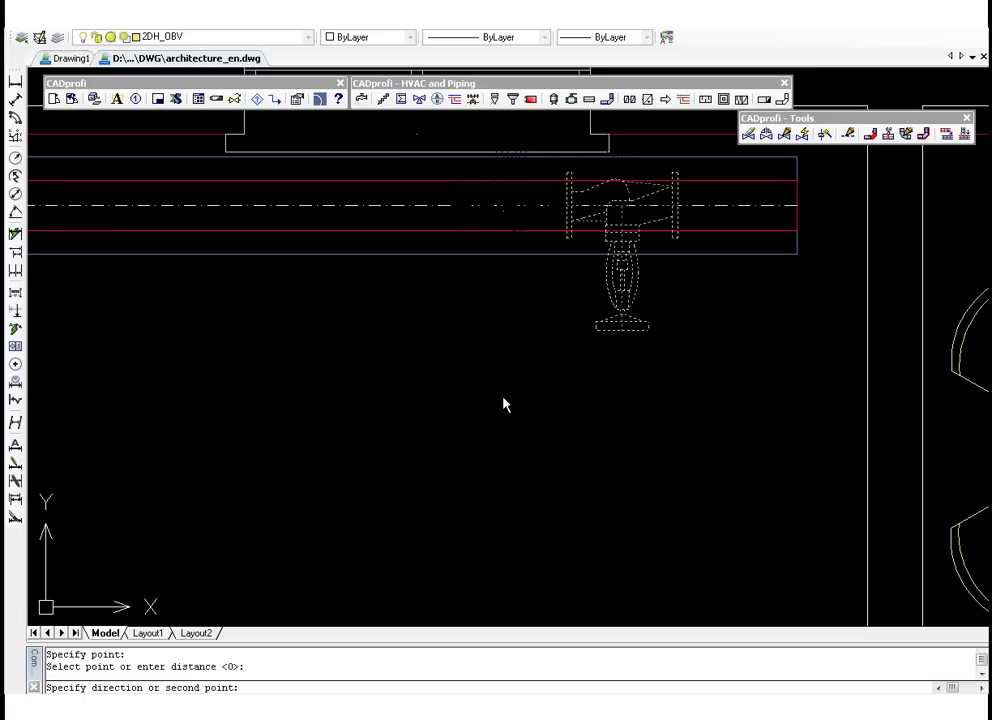
key("Return")
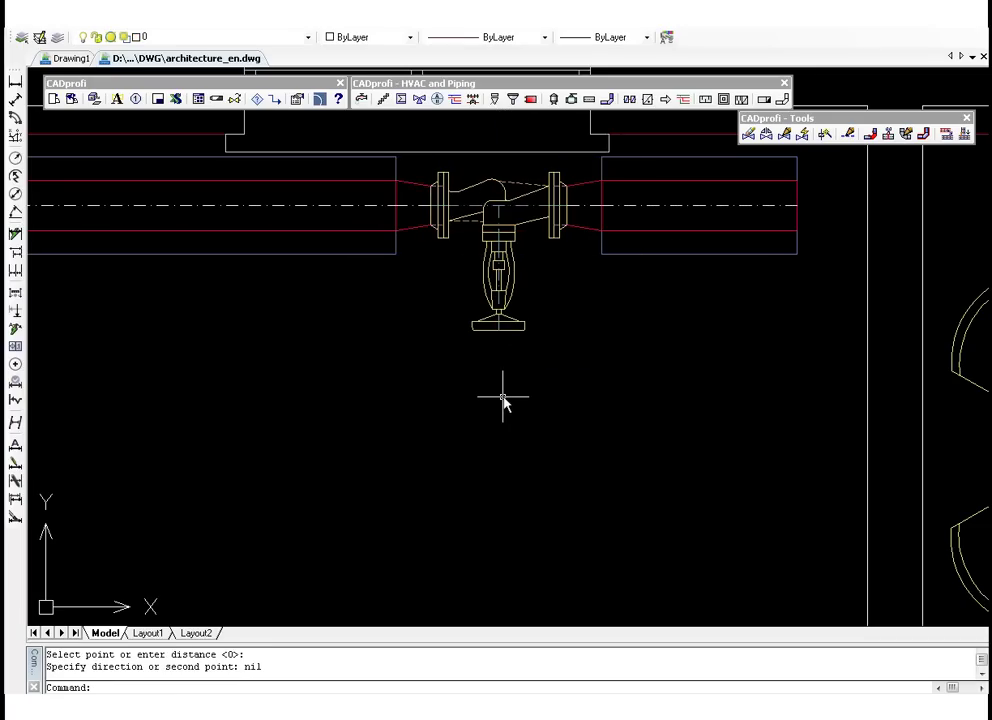
Step: Quick-edit the new valve so it shows its handwheel face-on in top view
left_click(767, 140)
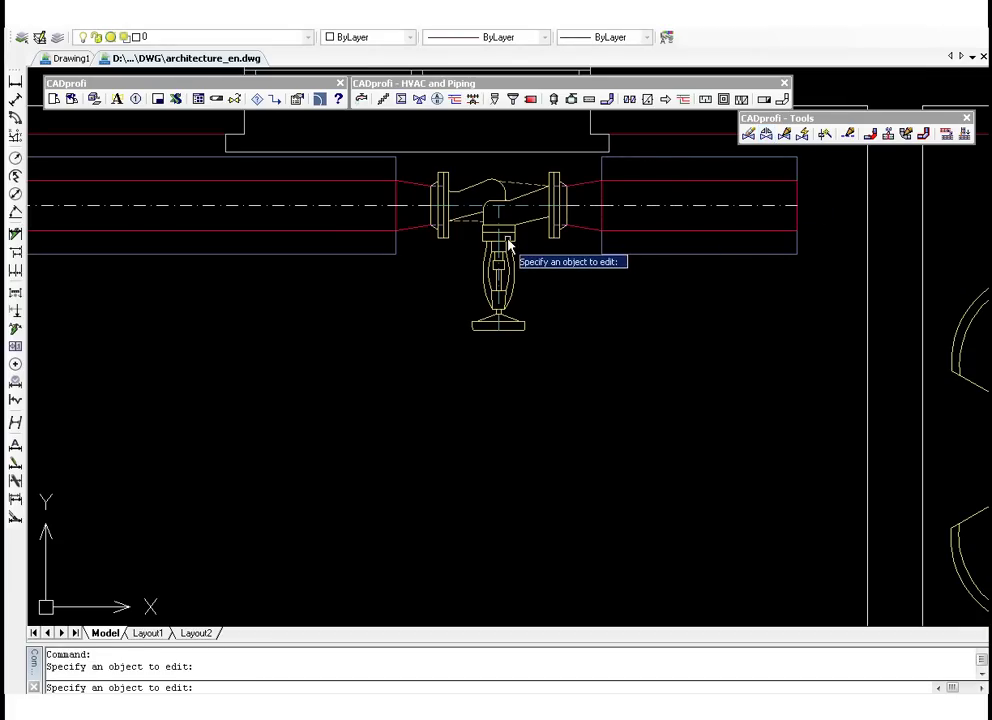
left_click(508, 247)
key("Delete")
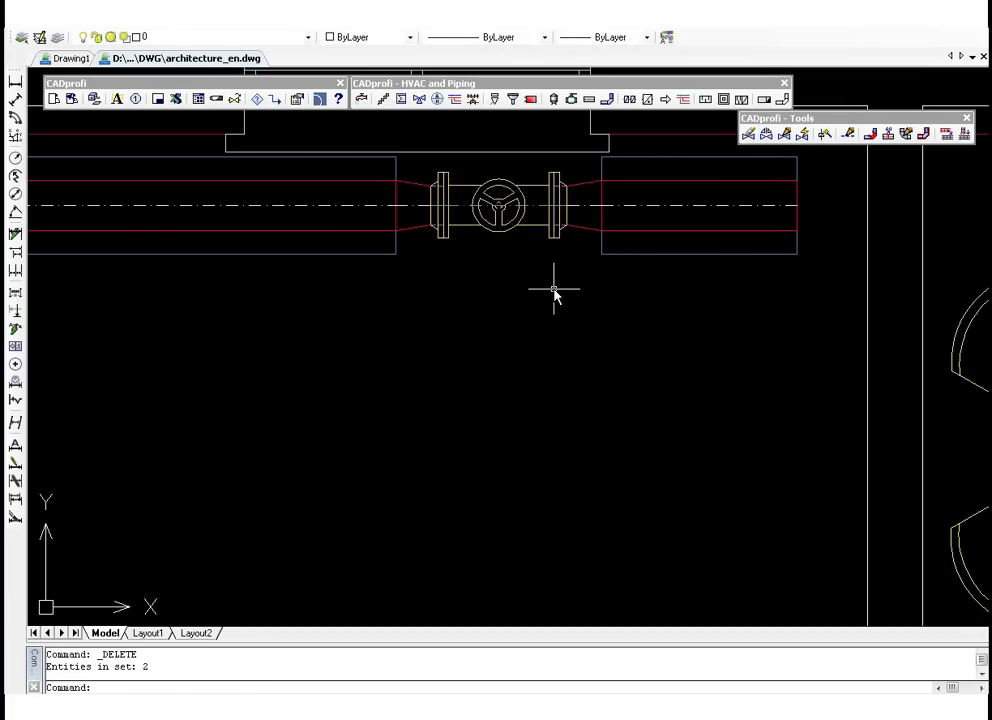
Step: Preview the Reflex, Salmson, Vaillant - devices and Viessmann catalogs, then select Wilo
scroll(555, 292, "down", 2)
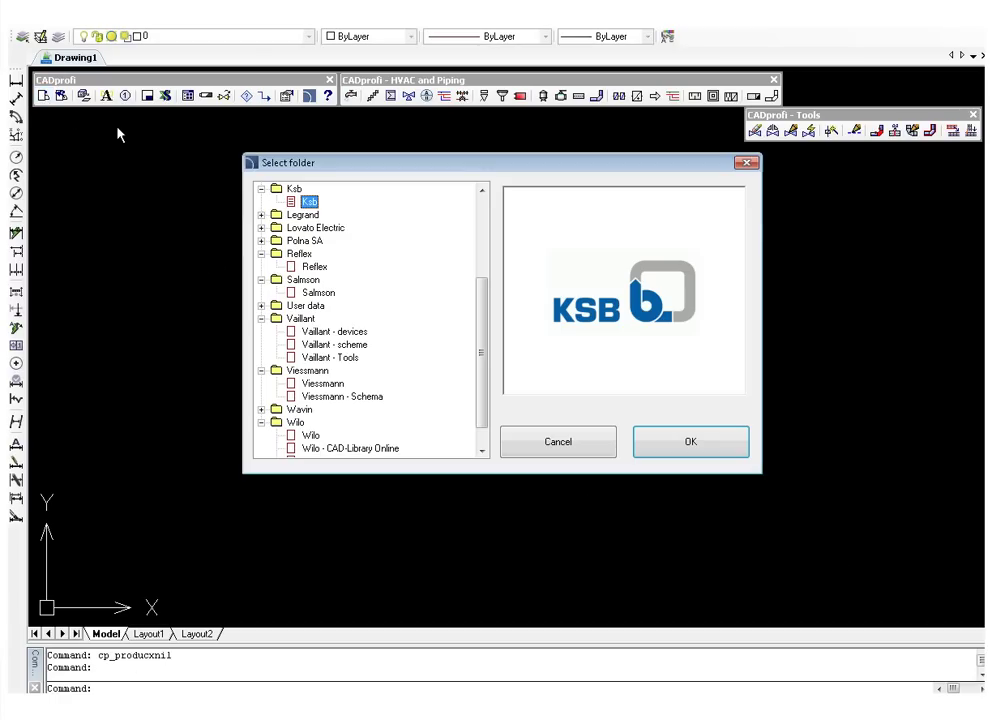
left_click(293, 268)
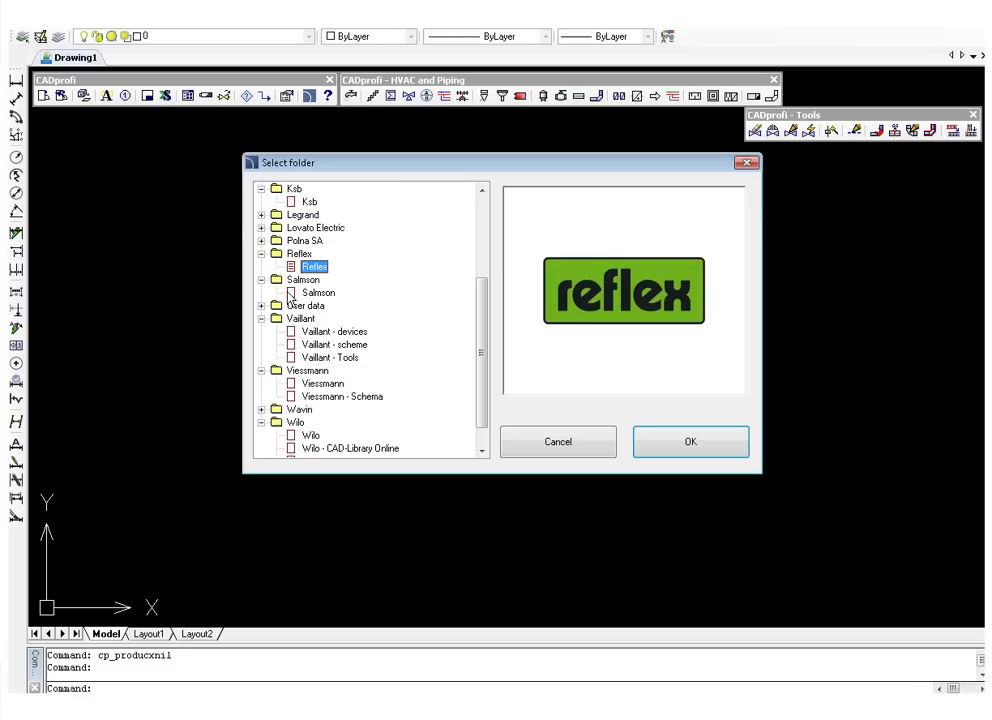
left_click(289, 294)
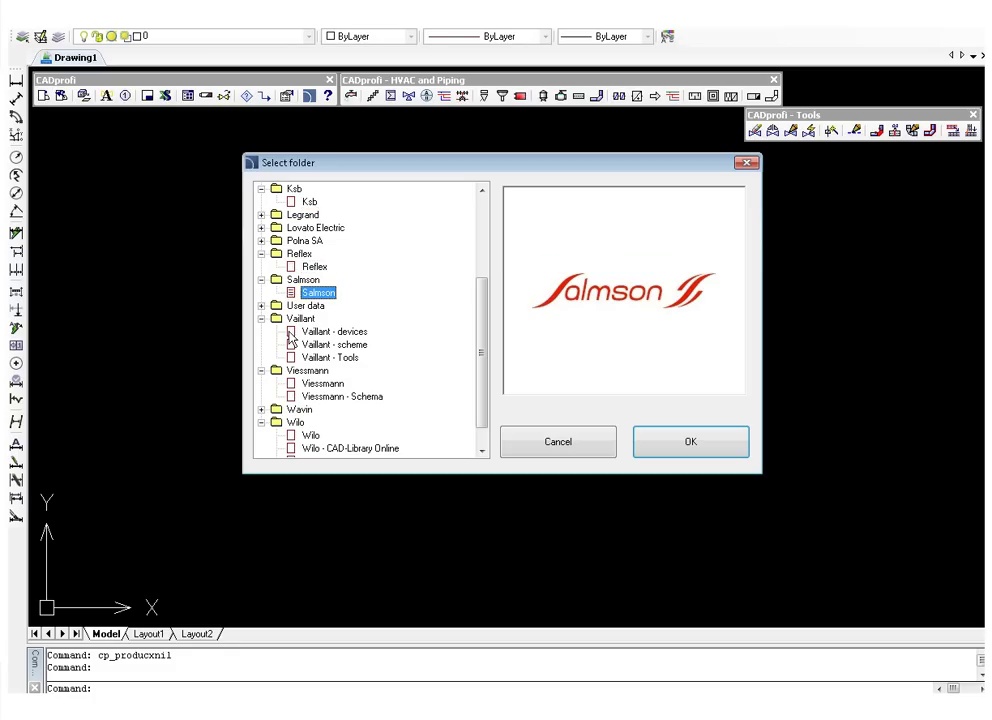
left_click(291, 333)
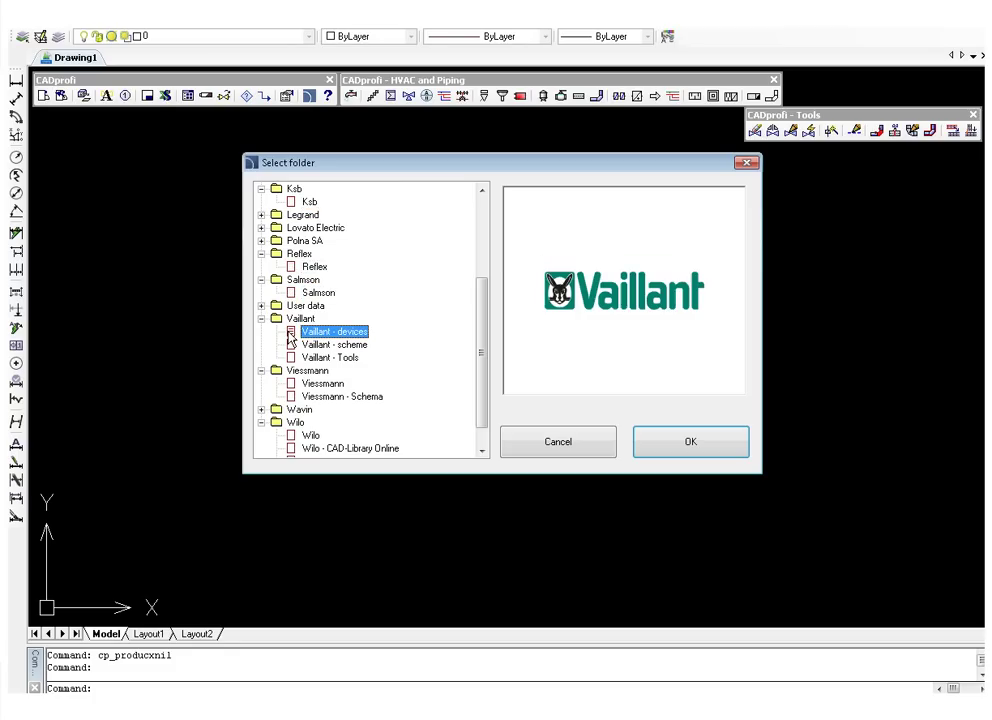
left_click(291, 385)
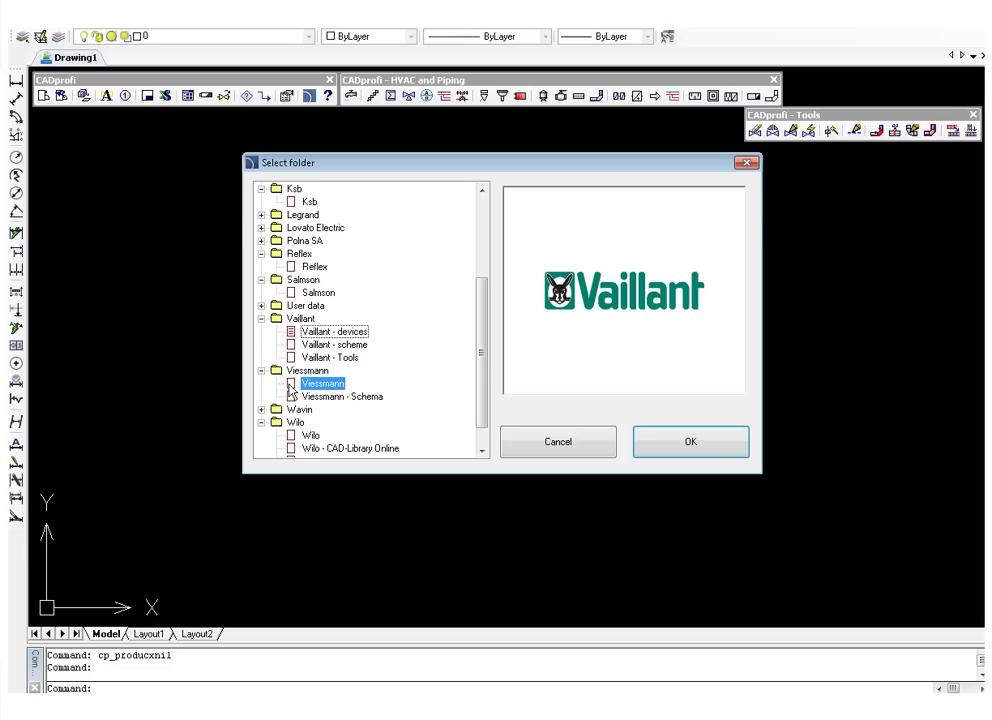
left_click(292, 437)
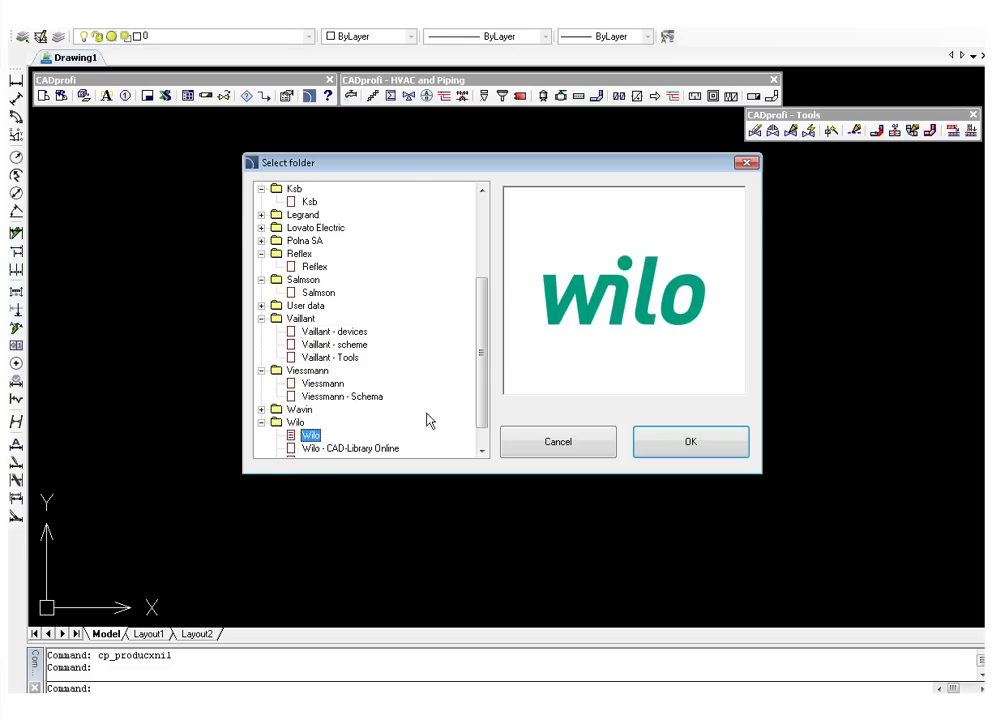
Step: Insert the Wilo Stratos ECO 15/1-3 pump as a 3D model at the chosen point
left_click(698, 448)
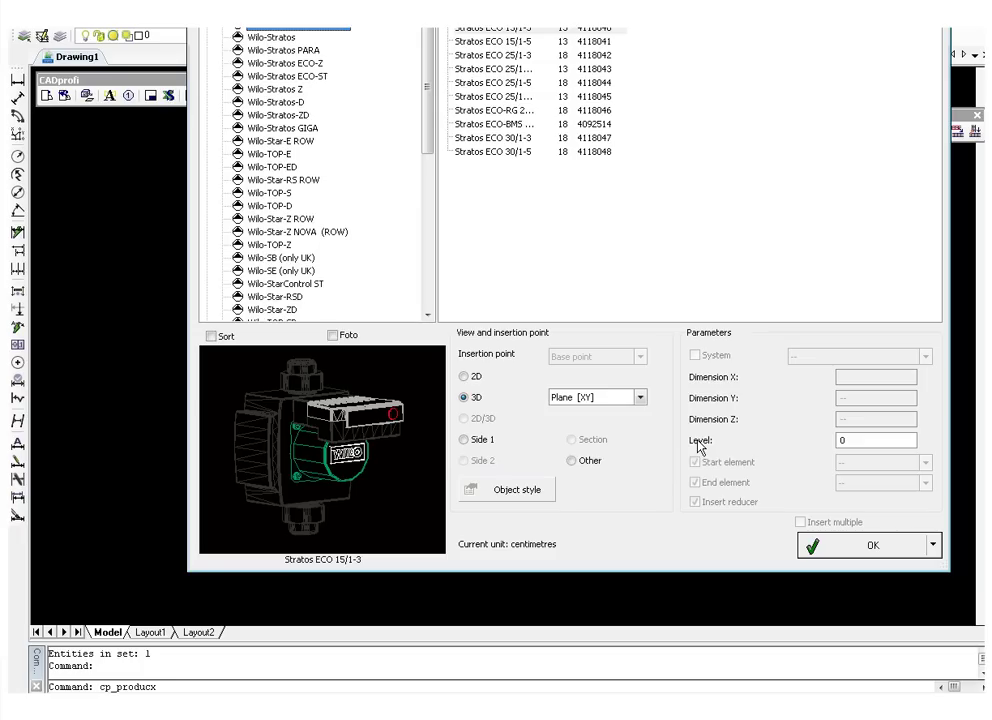
left_click(466, 377)
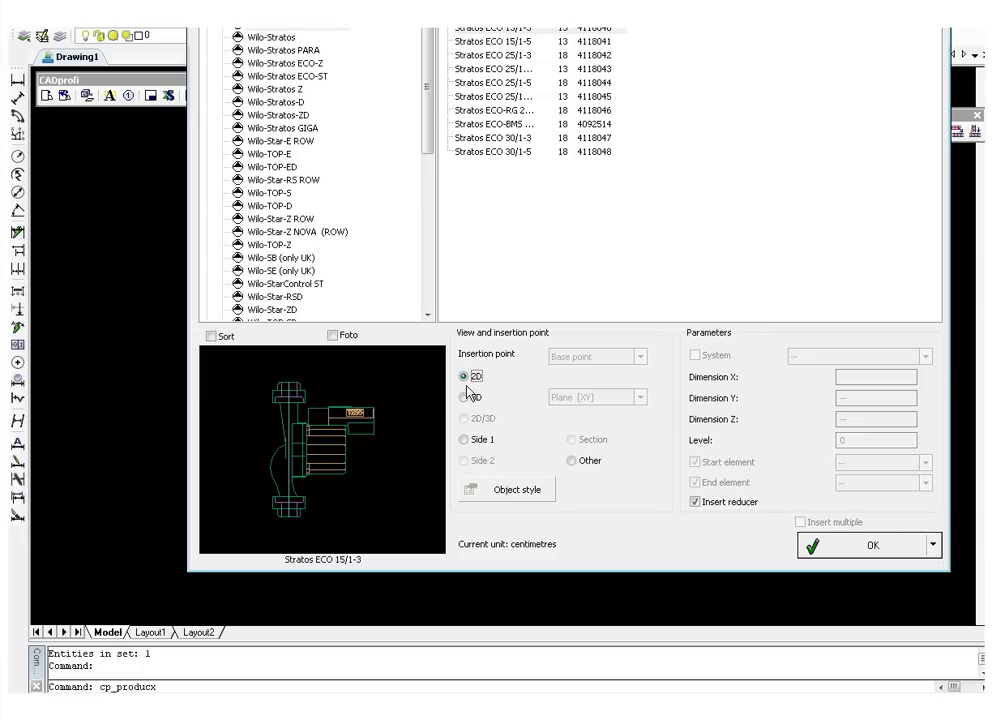
left_click(465, 398)
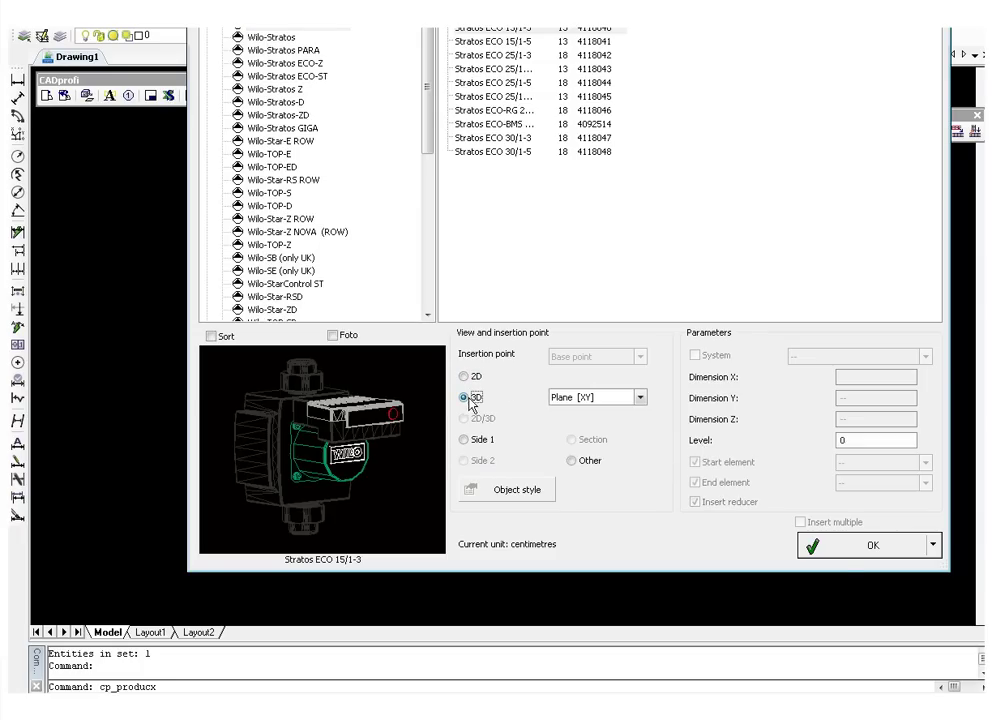
left_click(852, 557)
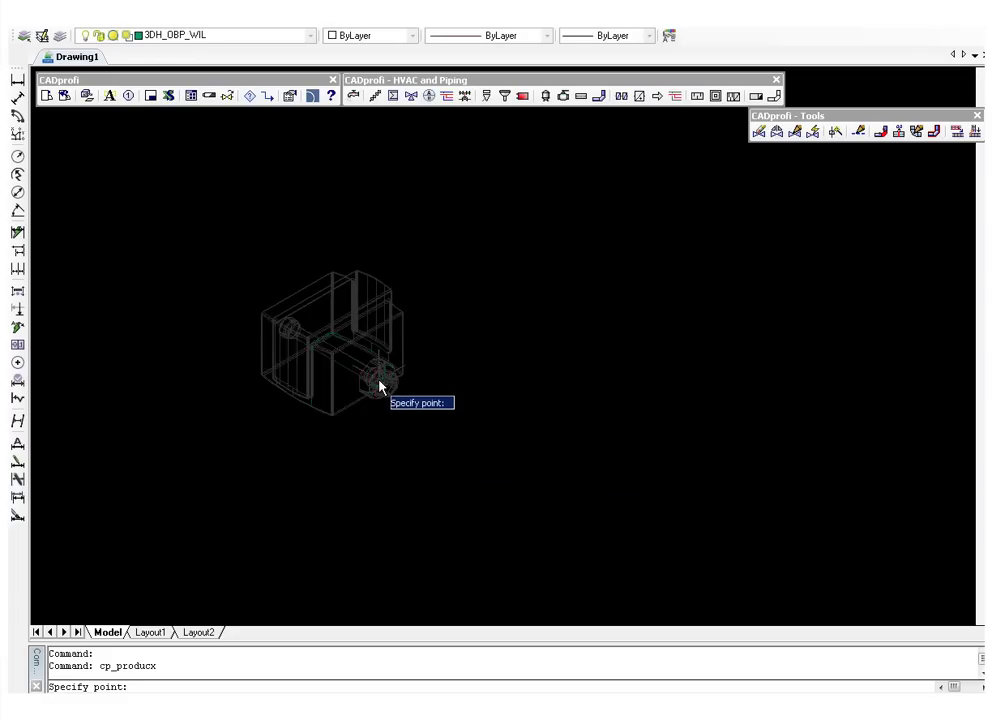
left_click(379, 386)
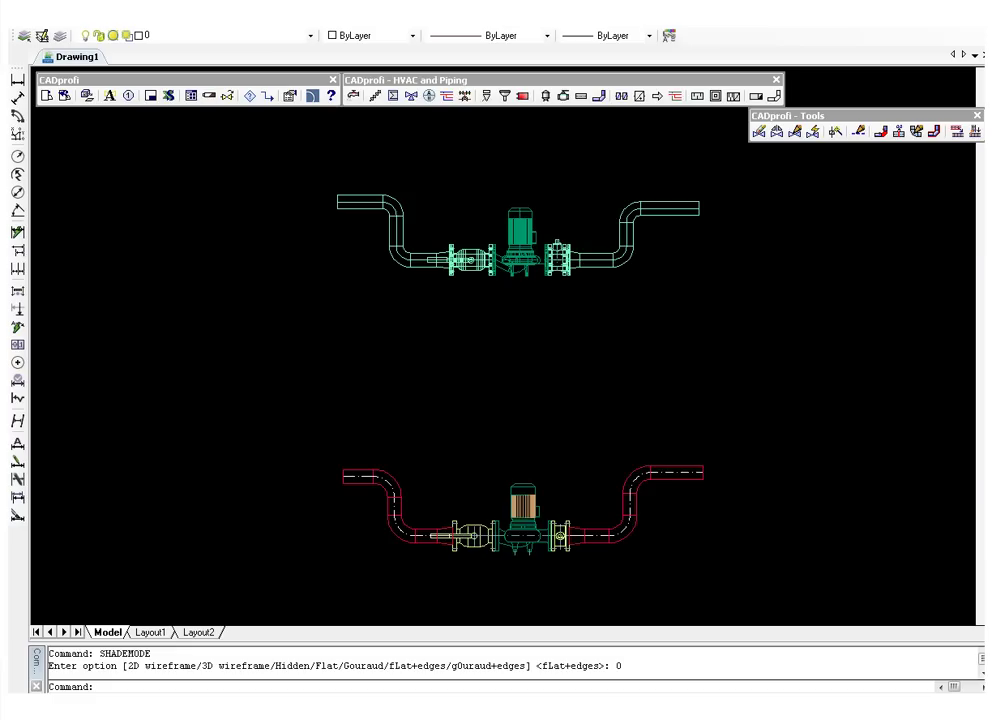
Step: Zoom in on the upper pipe-and-pump assembly and orbit it to a near-side 3D view
scroll(505, 313, "up", 3)
middle_click_drag(510, 318, 510, 385)
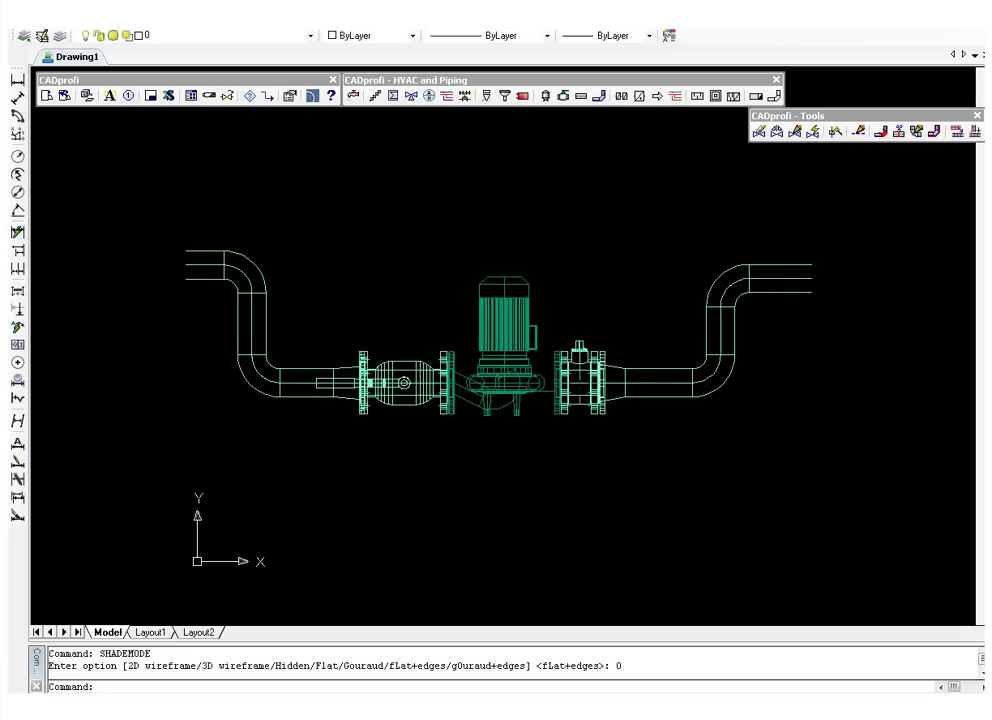
mouse_move(571, 354)
middle_mouse_down("shift")
mouse_move(495, 405)
mouse_move(759, 449)
middle_mouse_up("shift")
mouse_move(695, 461)
middle_mouse_down("shift")
mouse_move(720, 397)
mouse_move(466, 348)
mouse_move(511, 386)
mouse_move(487, 403)
middle_mouse_up("shift")
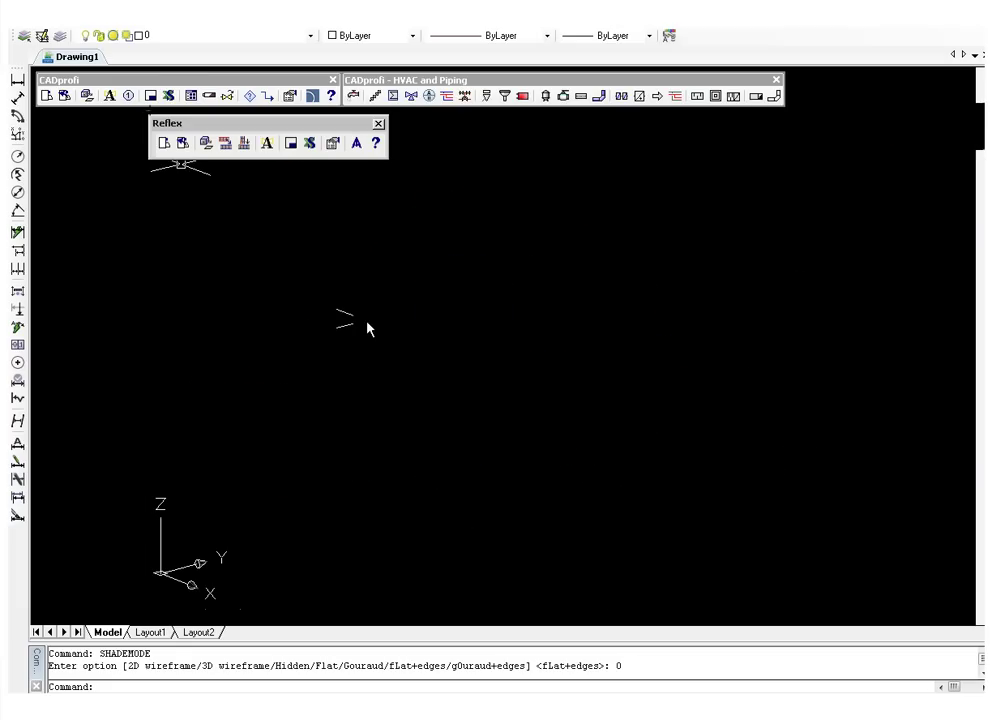
Step: Insert a red Reflex expansion vessel from the Reflex catalog
left_click(164, 146)
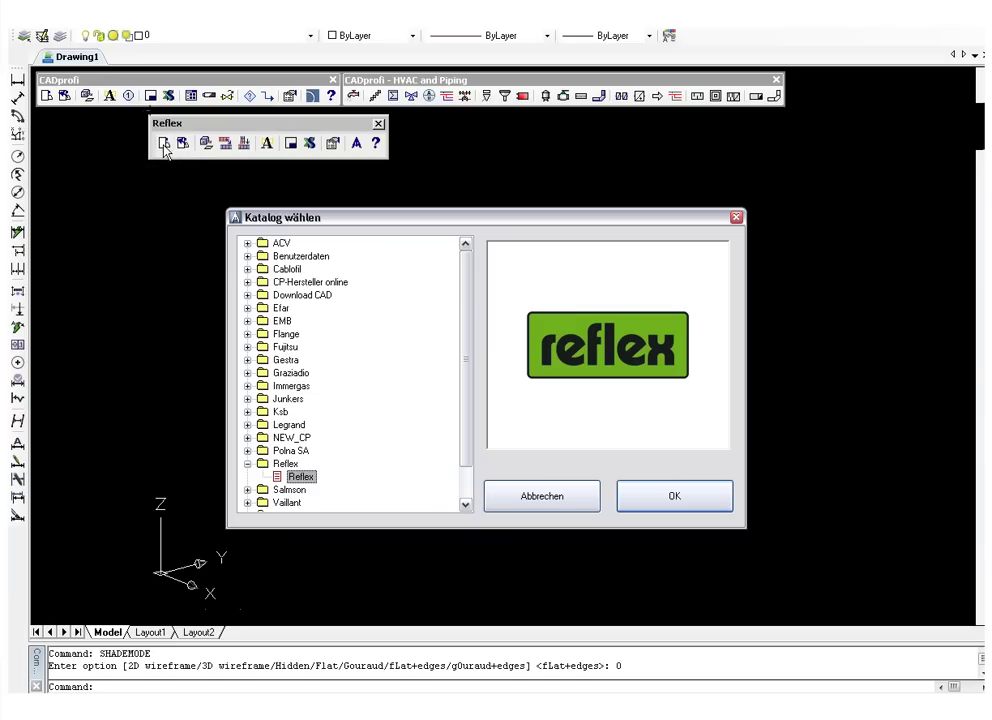
left_click(658, 503)
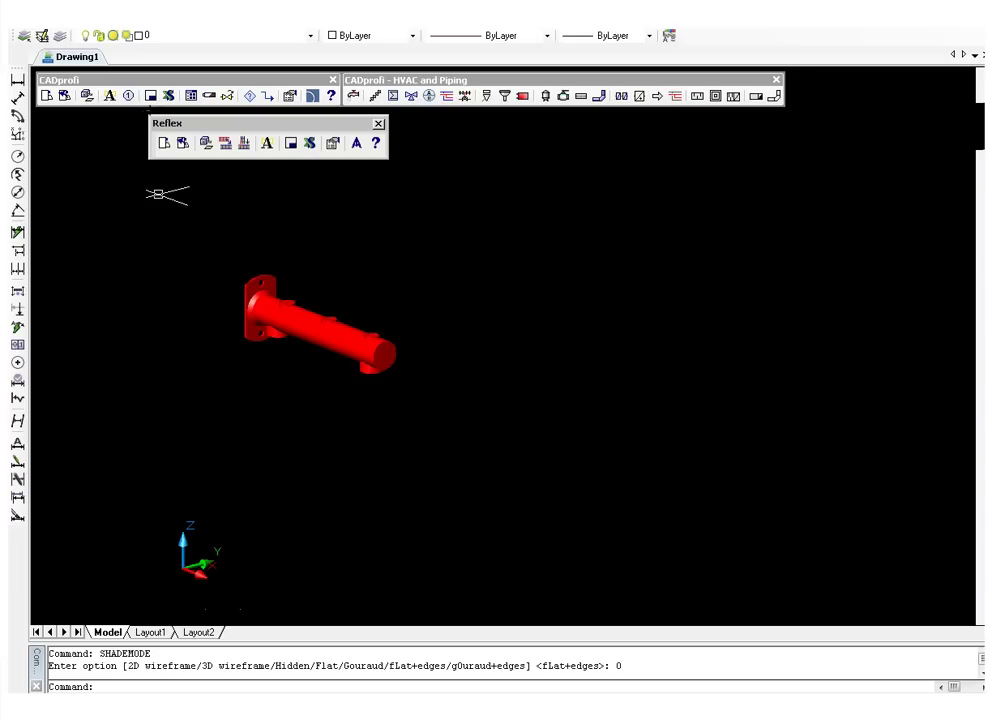
left_click(164, 143)
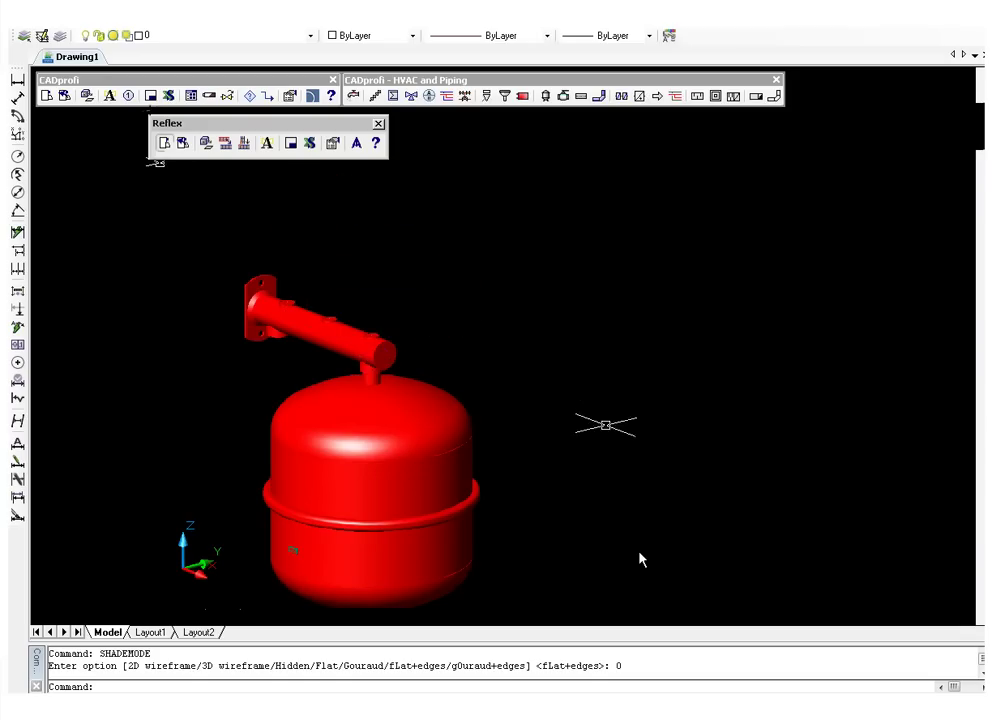
middle_click_drag(602, 423, 570, 338)
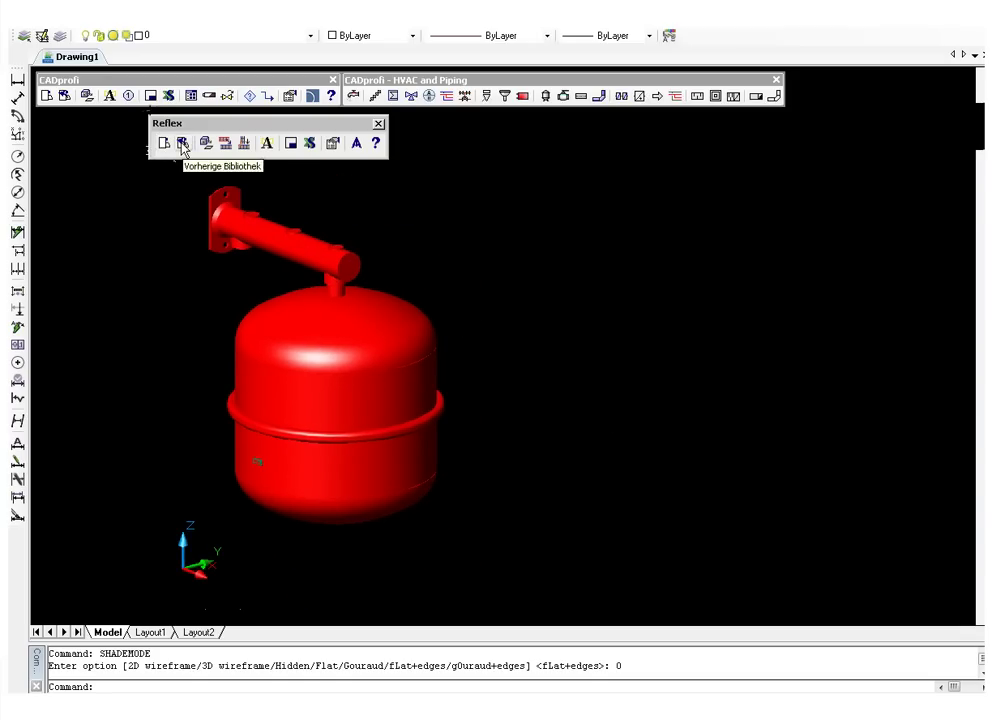
Step: Add a Reflex wall bracket and place another vessel onto it
left_click(183, 148)
left_click(572, 322)
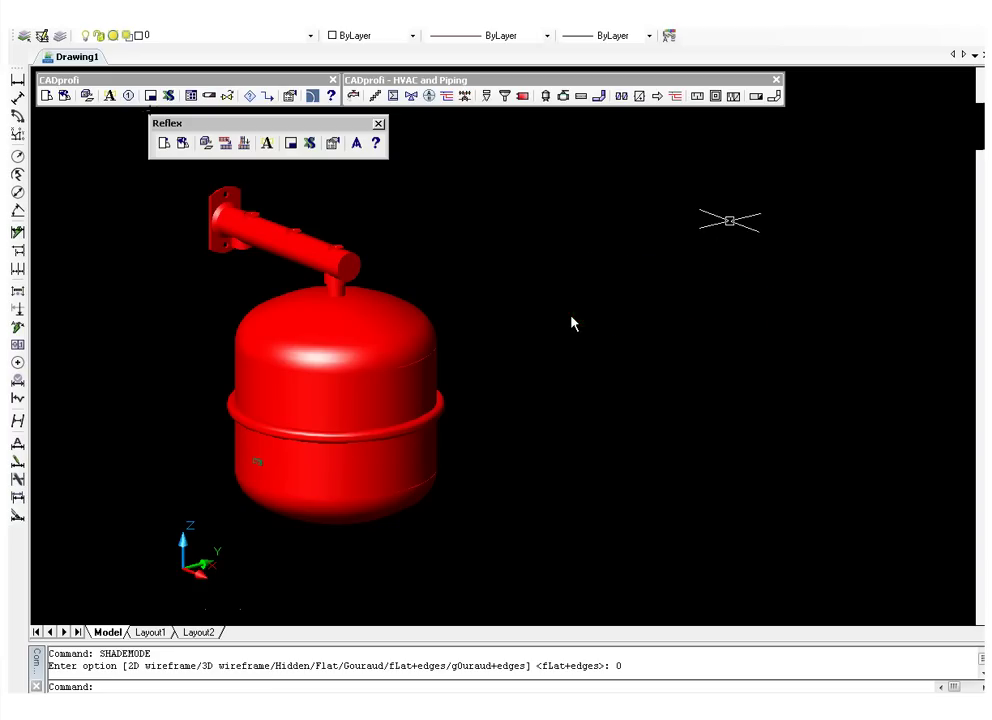
scroll(571, 323, "up", 2)
middle_click_drag(571, 323, 511, 323)
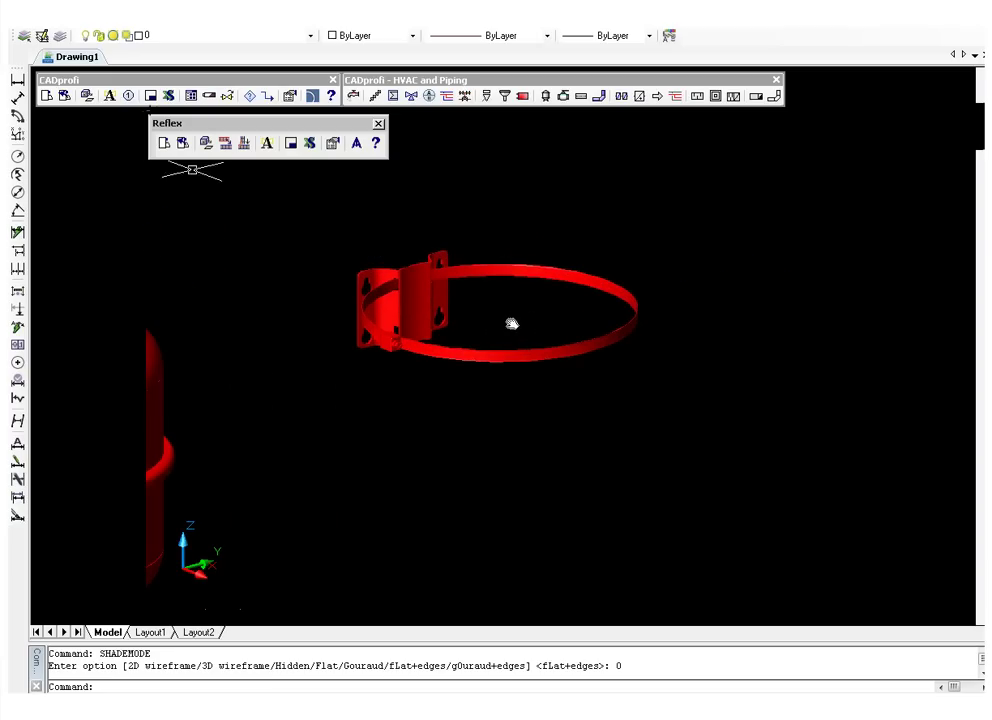
left_click(163, 143)
left_click(500, 313)
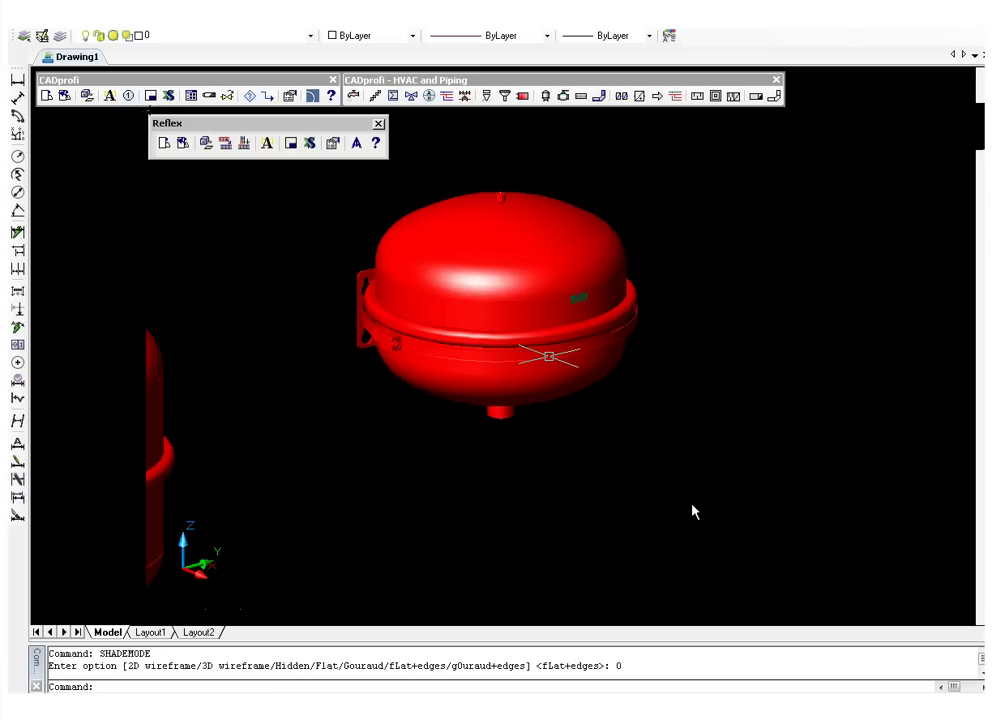
scroll(672, 420, "down", 2)
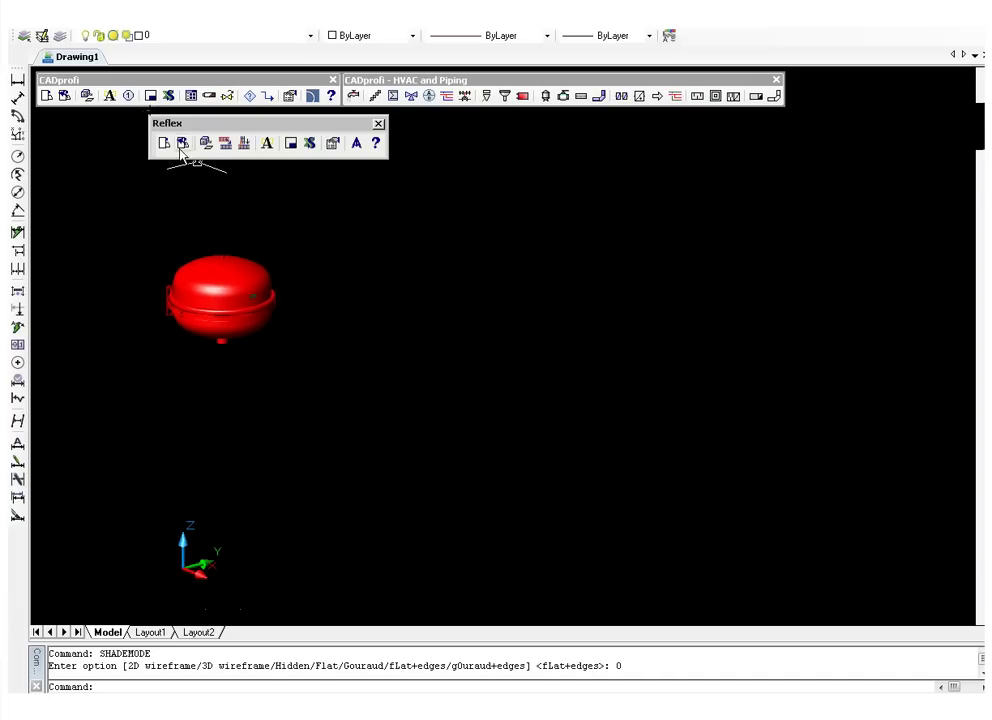
scroll(558, 436, "up", 3)
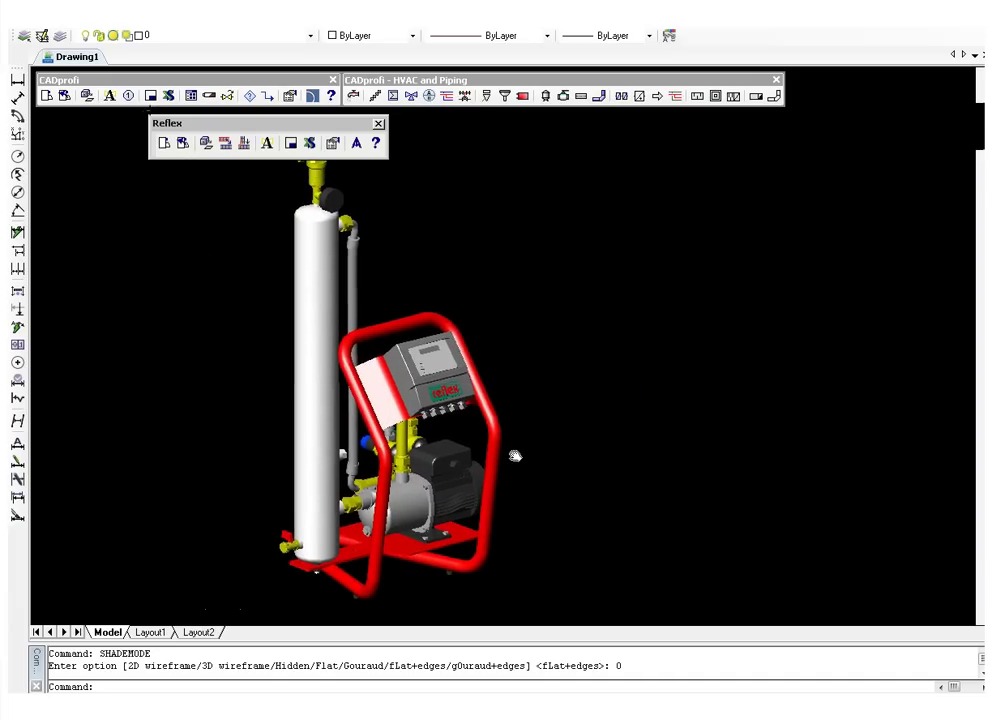